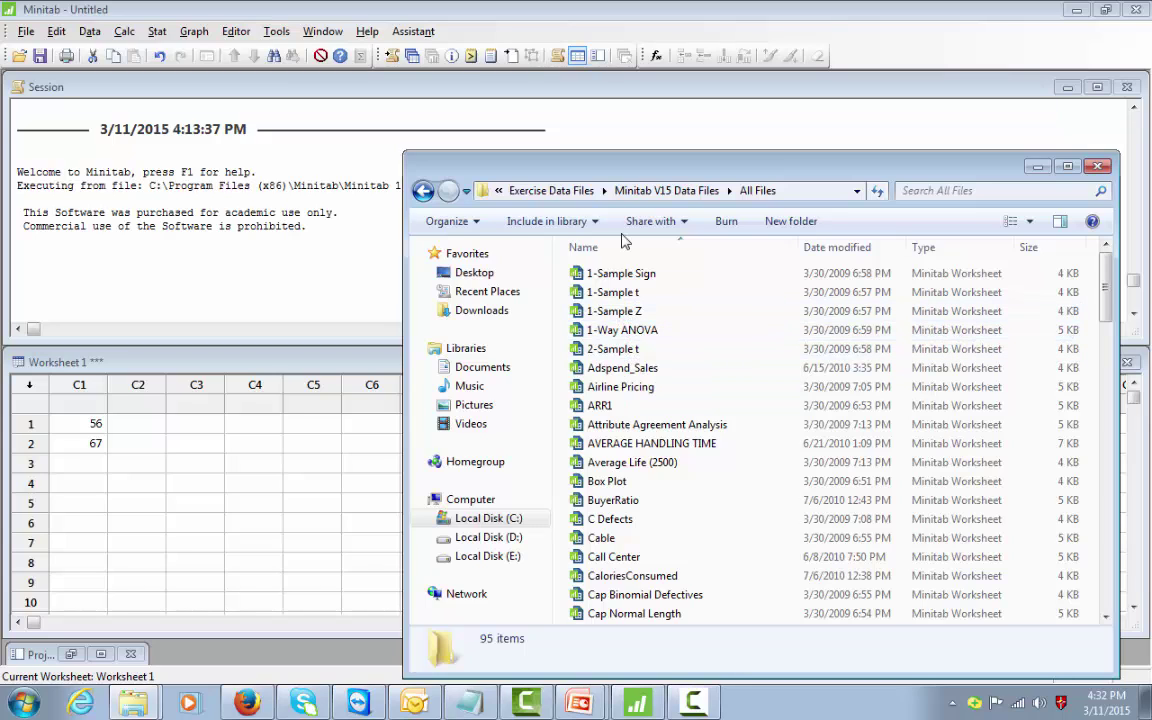
Step: Go back to Exercise Data Files, enter Excel Data Files and select the Minitab Data Files v2 workbook
{"action": "left_click", "coordinate": [602, 484]}
{"action": "double_click", "coordinate": [602, 484]}
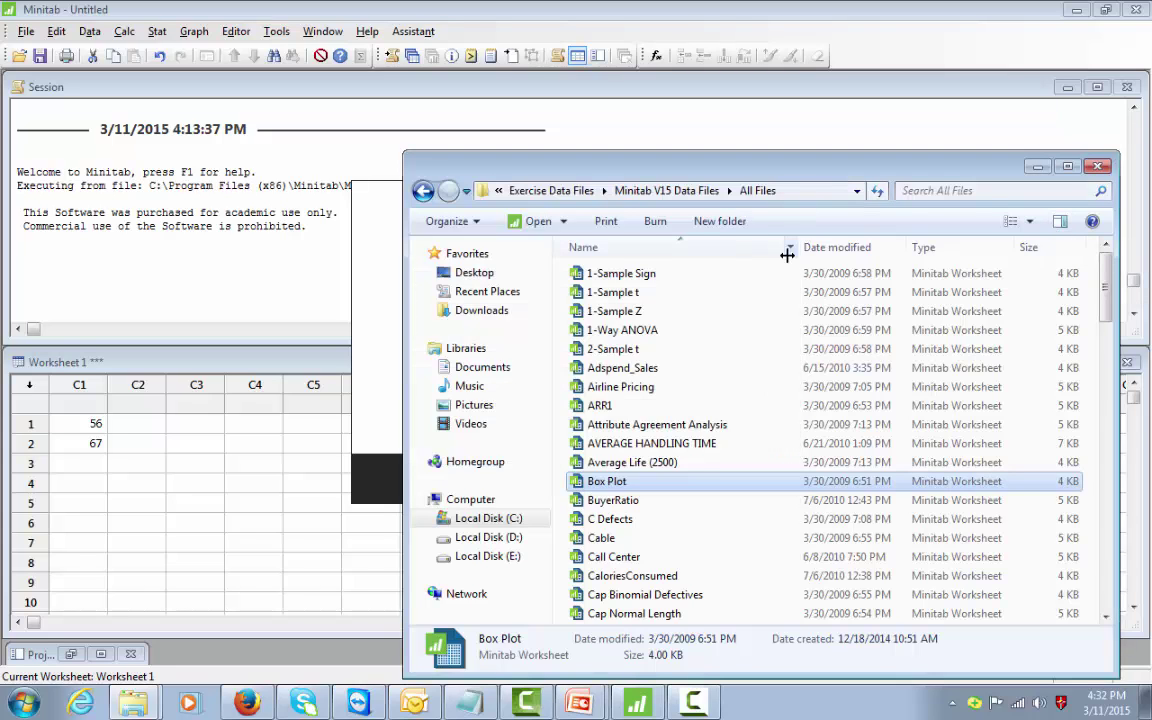
{"action": "left_click", "coordinate": [423, 192]}
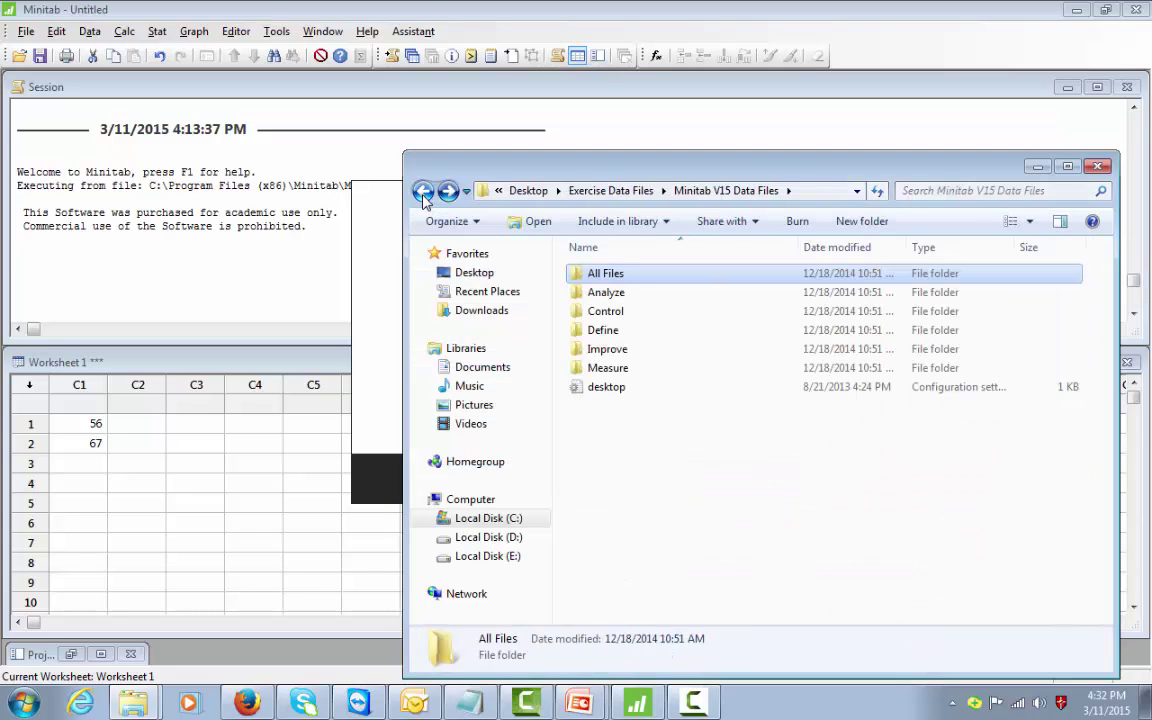
{"action": "left_click", "coordinate": [424, 194]}
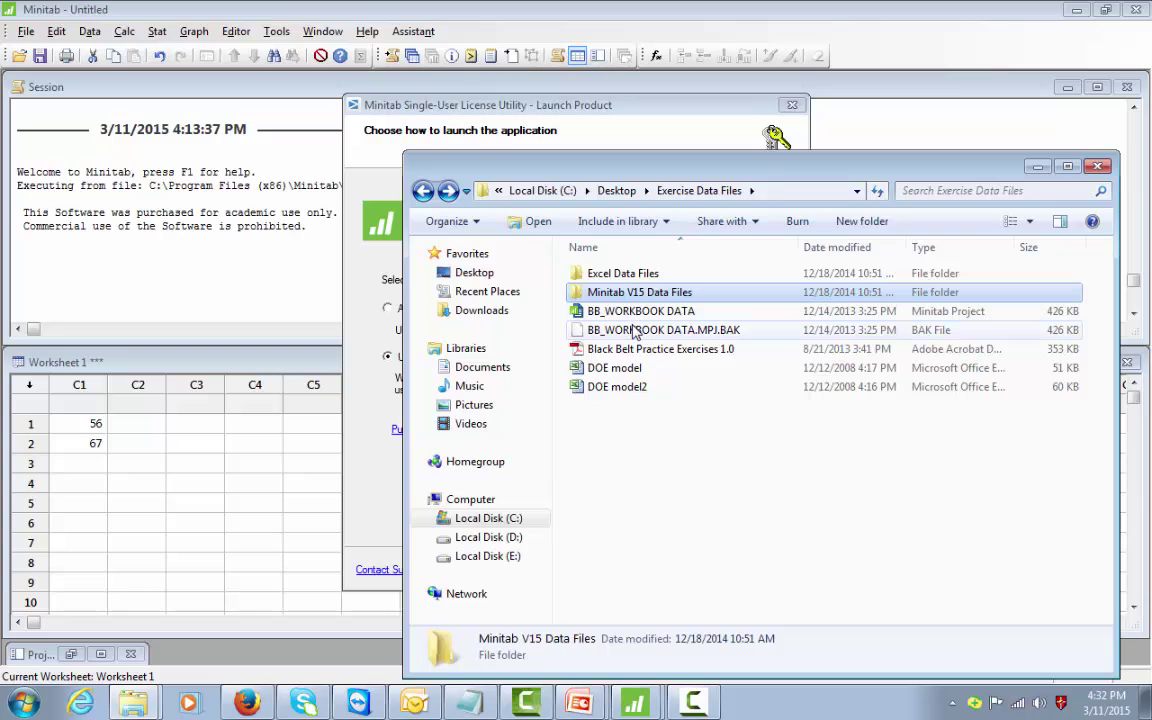
{"action": "left_click", "coordinate": [624, 312]}
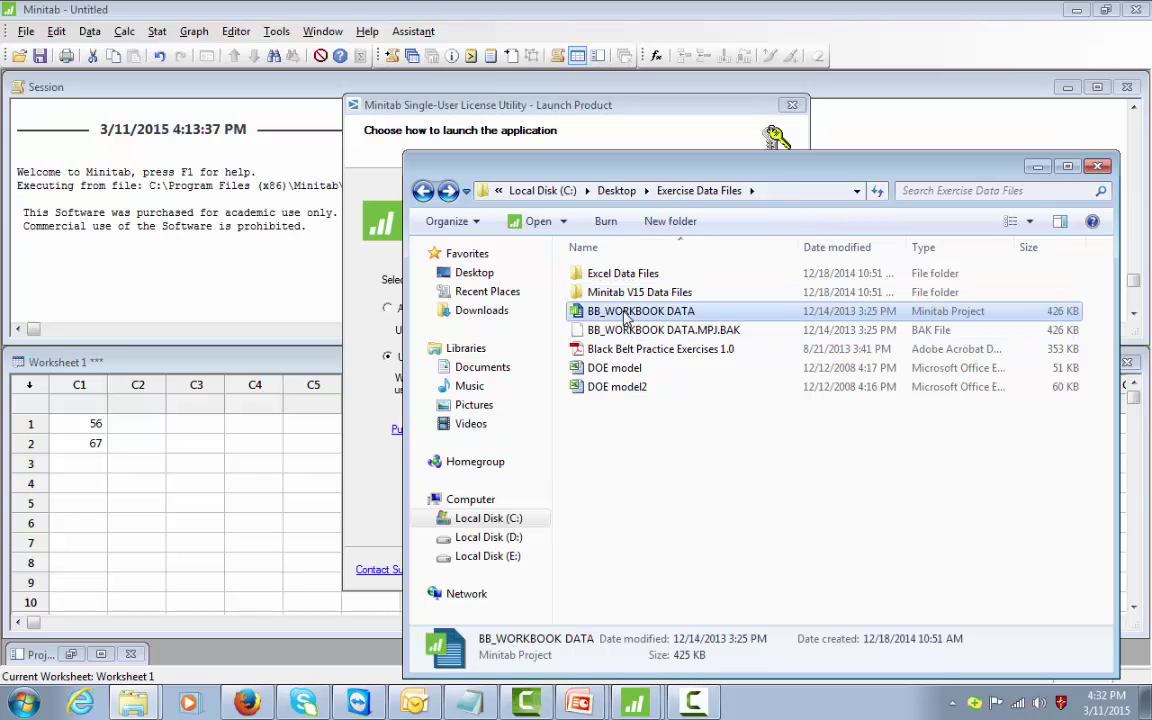
{"action": "double_click", "coordinate": [612, 273]}
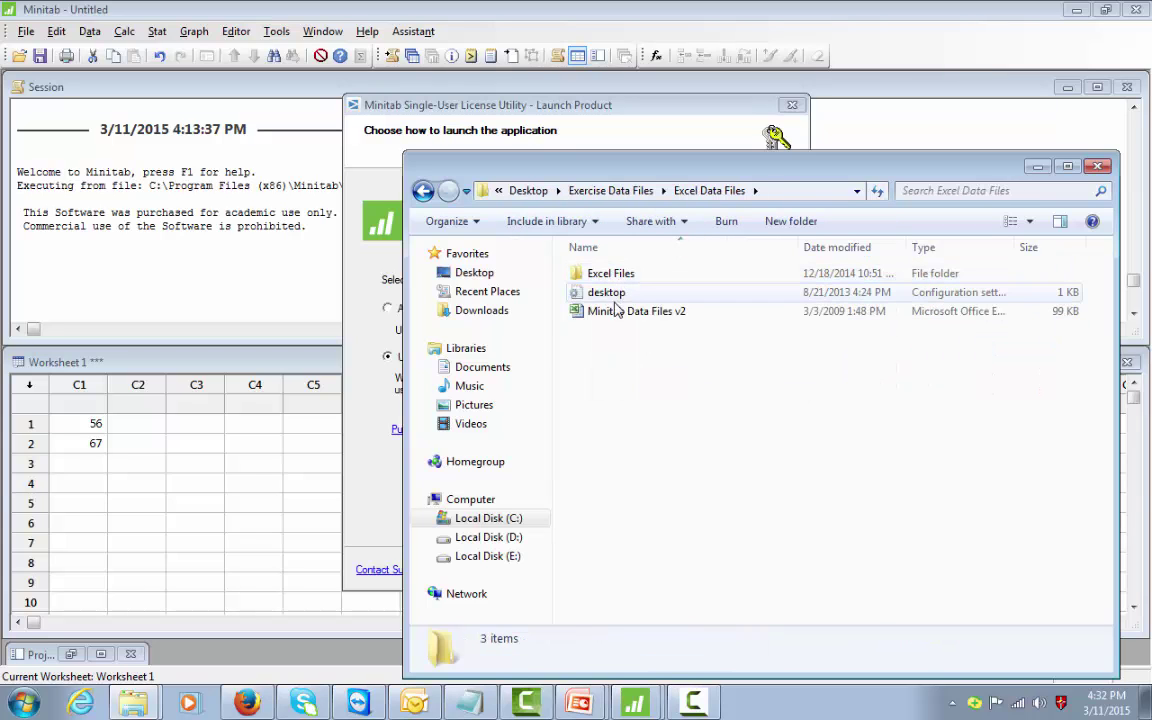
{"action": "left_click", "coordinate": [614, 315]}
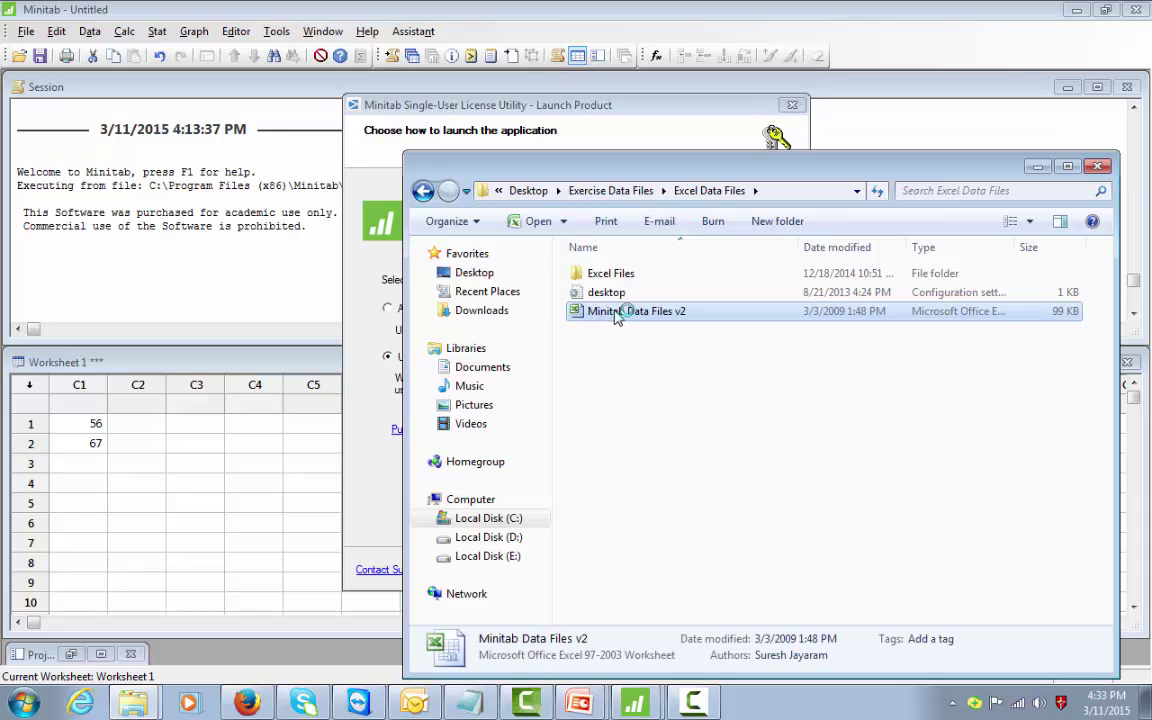
Step: Open Minitab Data Files v2 maximized and copy G3:H39 (Month_hist, Working_days) from the Define sheet
{"action": "double_click", "coordinate": [617, 316]}
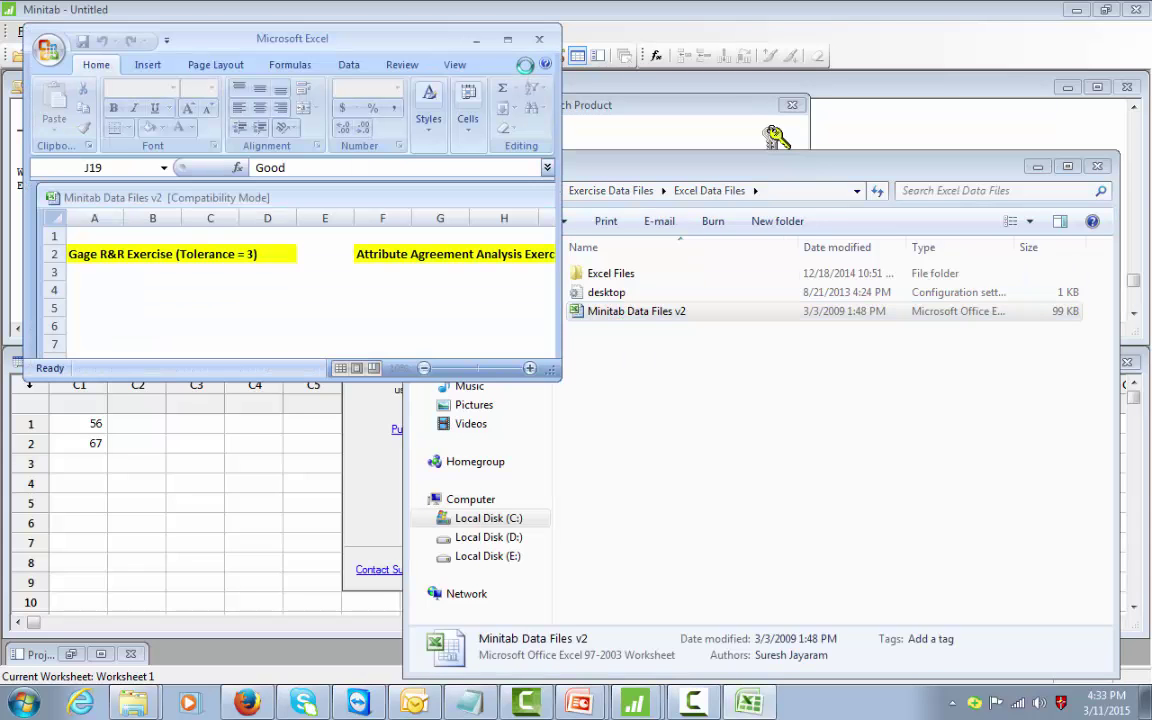
{"action": "left_click", "coordinate": [508, 39]}
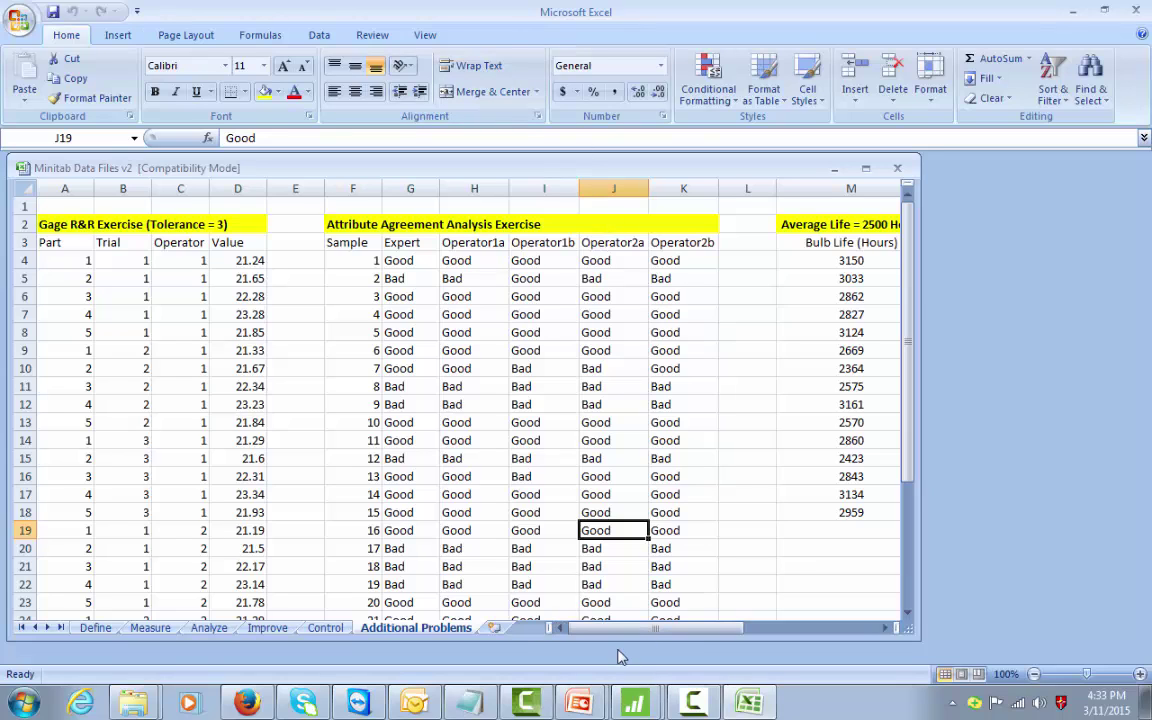
{"action": "mouse_move", "coordinate": [615, 641]}
{"action": "left_mouse_down"}
{"action": "mouse_move", "coordinate": [676, 641]}
{"action": "mouse_move", "coordinate": [607, 643]}
{"action": "left_mouse_up"}
{"action": "left_click", "coordinate": [100, 628]}
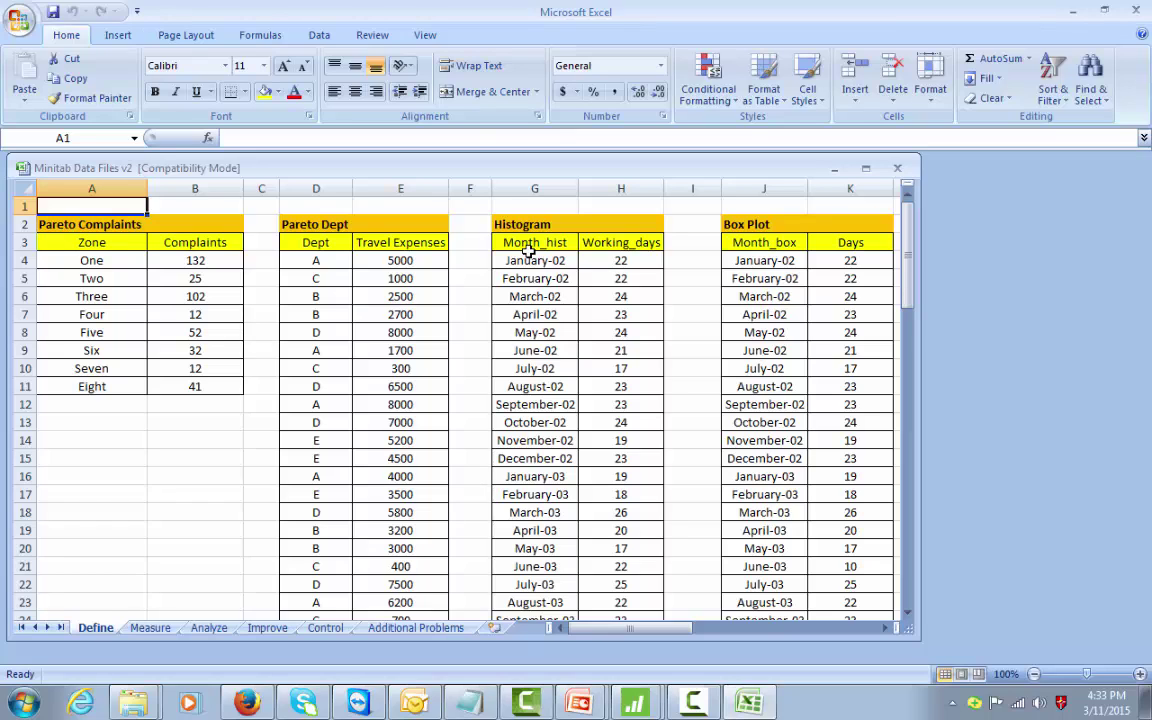
{"action": "left_click_drag", "start_coordinate": [529, 250], "coordinate": [618, 591]}
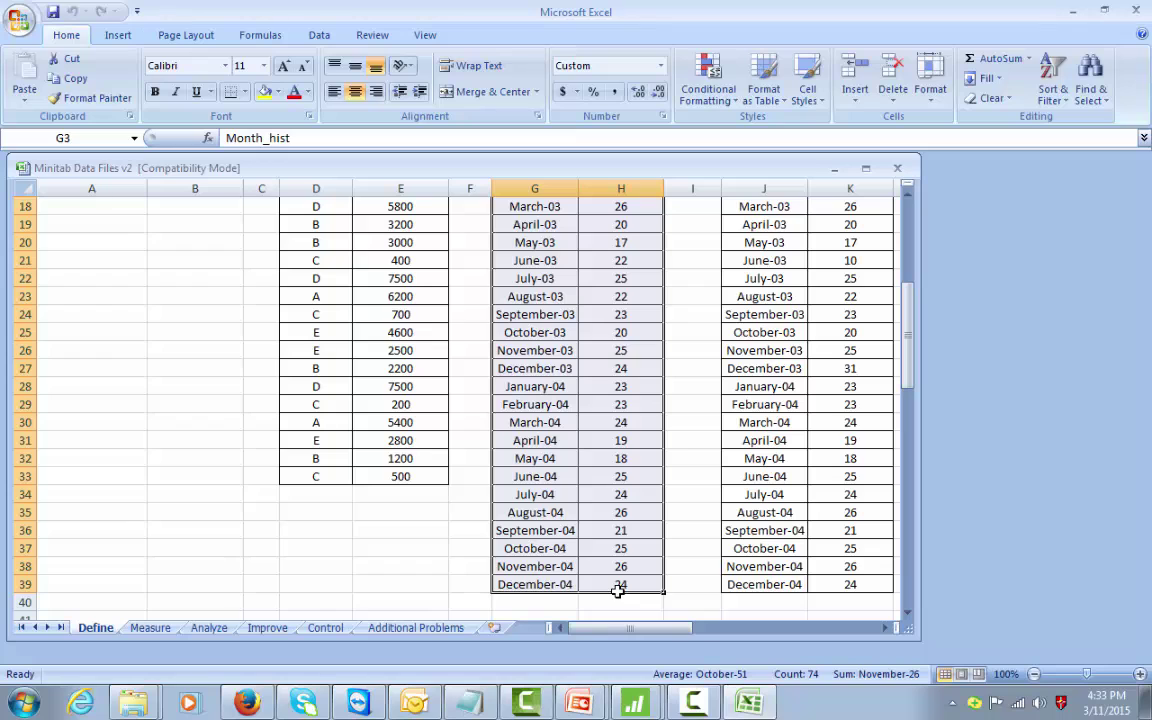
{"action": "key", "text": "ctrl+c"}
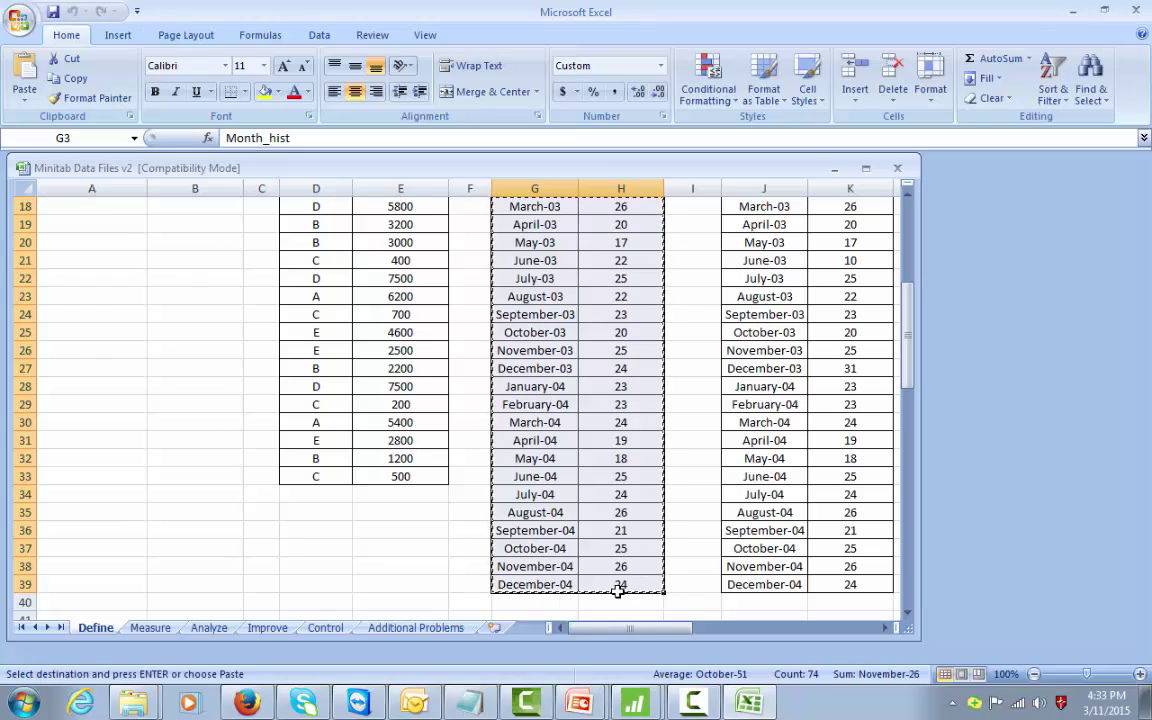
{"action": "key", "text": "alt+Tab"}
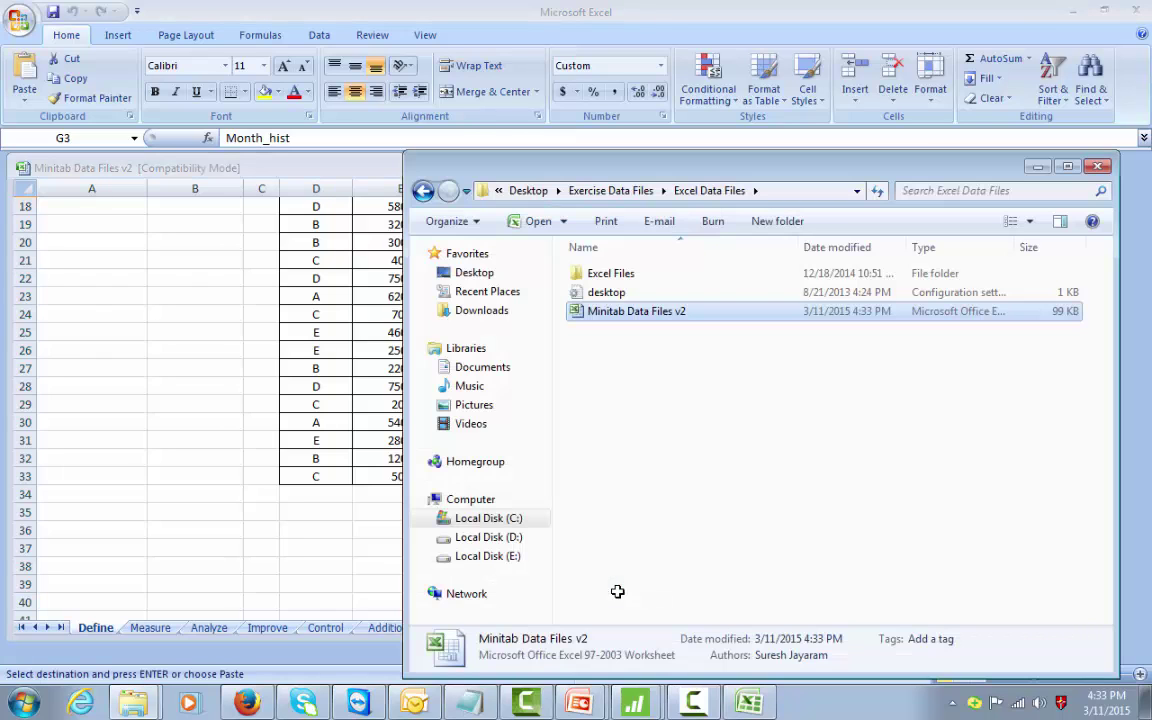
Step: Paste the copied Month_hist and Working_days data into Worksheet 1 starting at C3's name cell
{"action": "key", "text": "alt+Tab"}
{"action": "key", "text": "alt+Tab"}
{"action": "key", "text": "alt+Tab"}
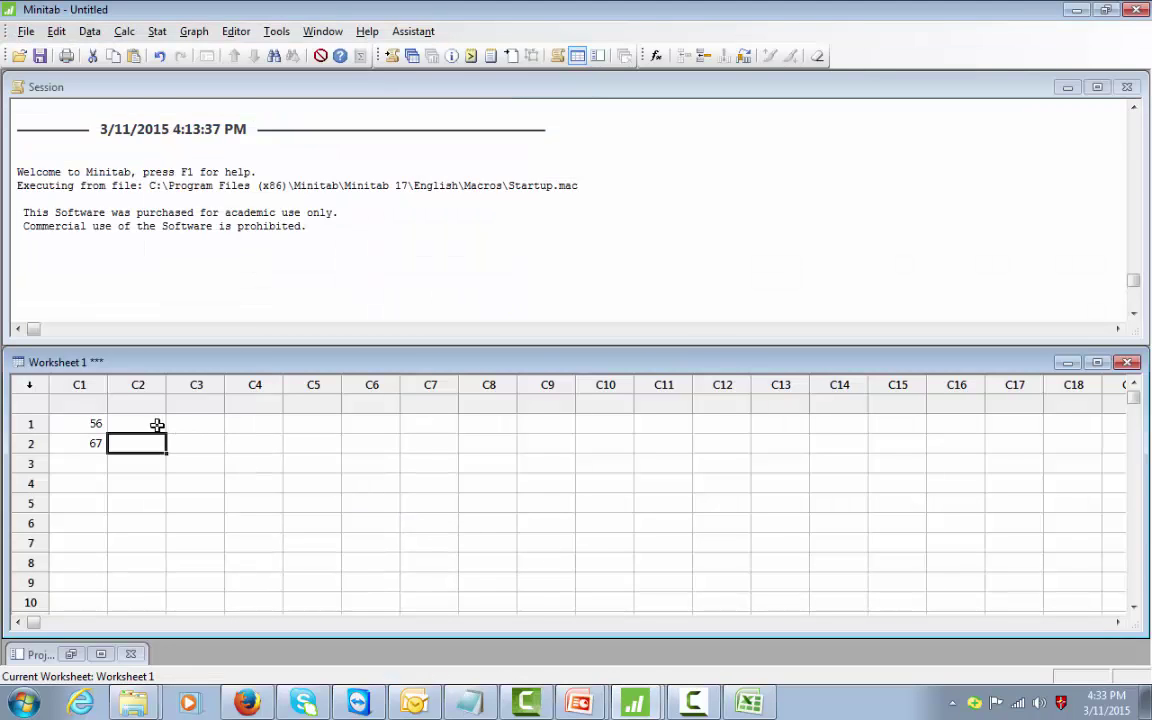
{"action": "left_click", "coordinate": [188, 425]}
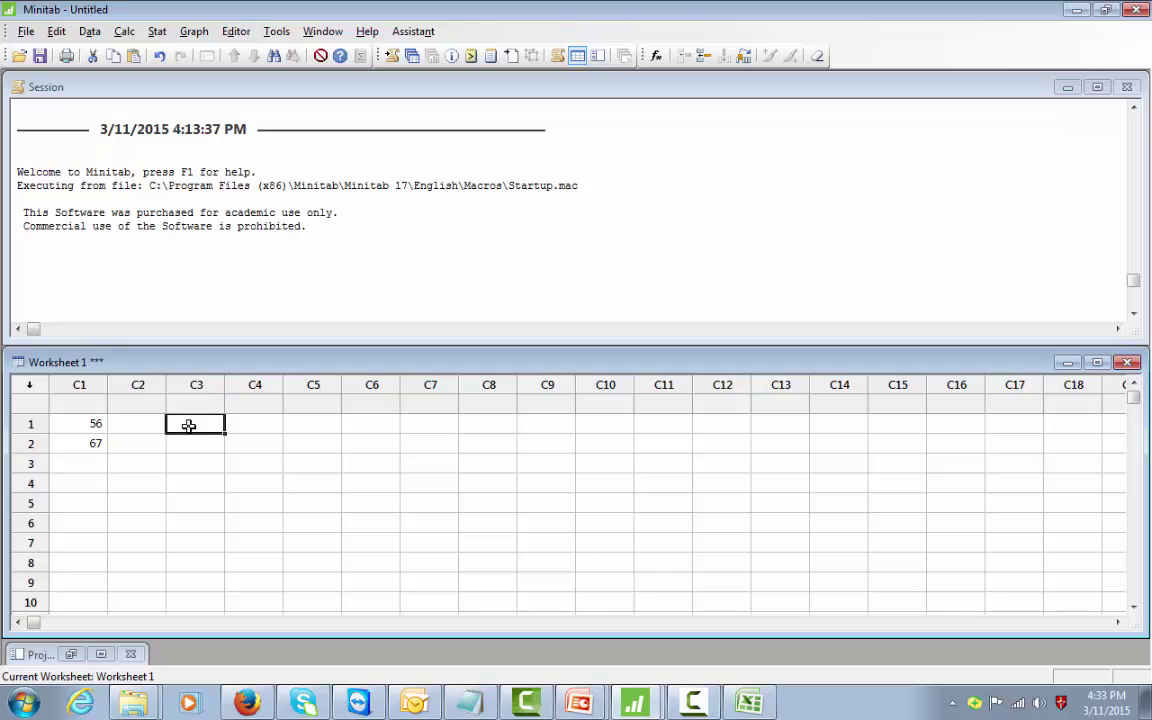
{"action": "left_click", "coordinate": [190, 407]}
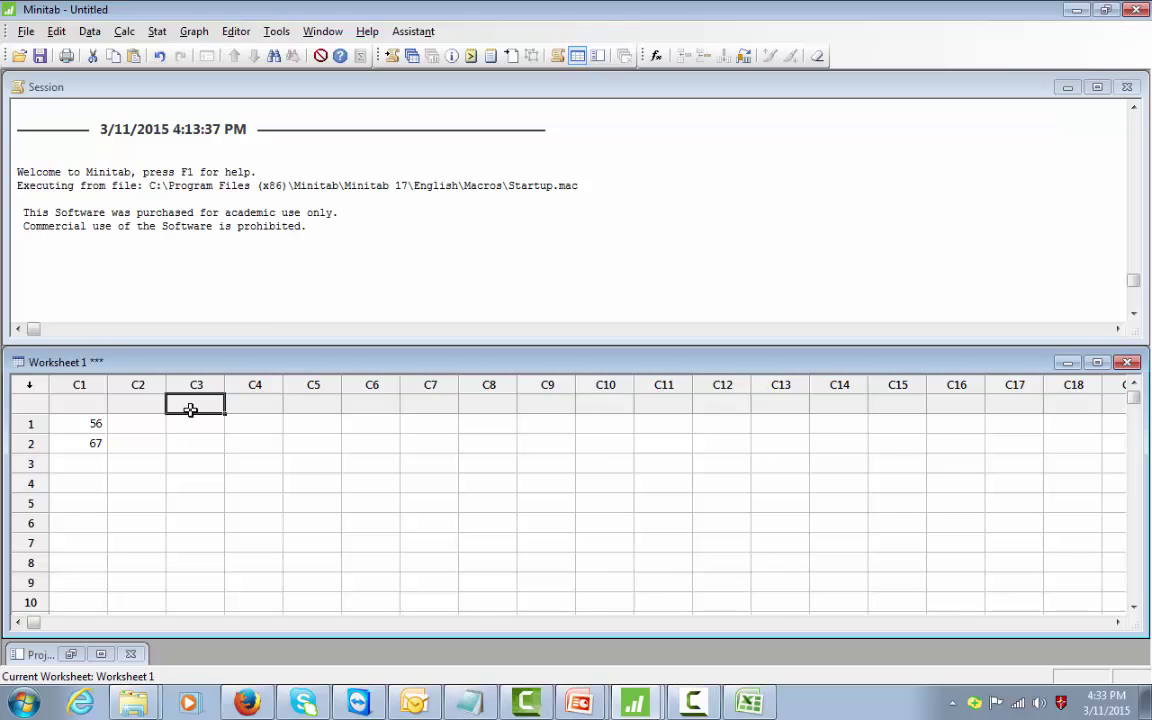
{"action": "key", "text": "alt+Tab"}
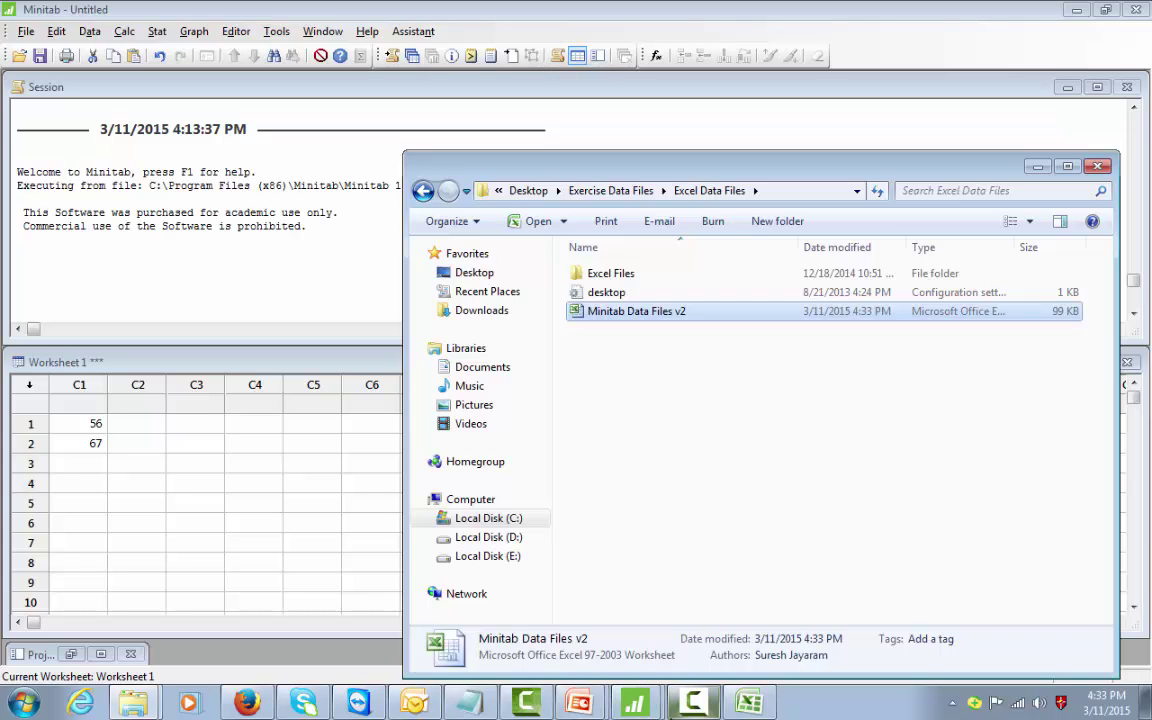
{"action": "left_click", "coordinate": [748, 704]}
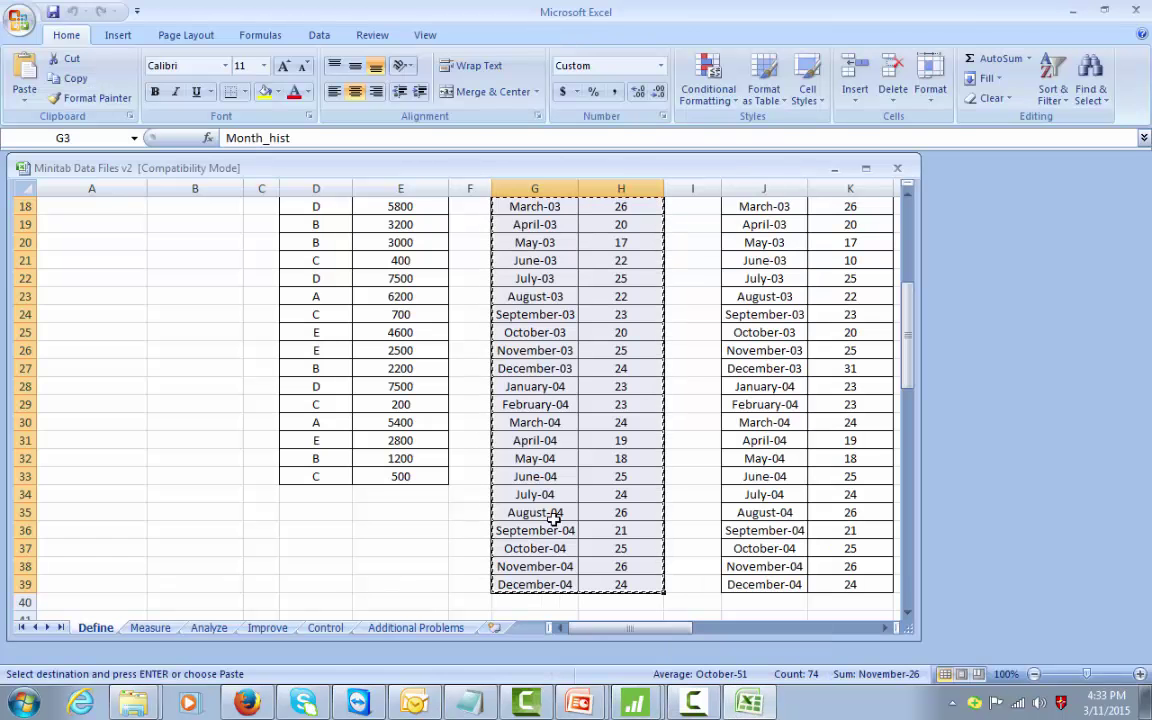
{"action": "left_click_drag", "start_coordinate": [907, 330], "coordinate": [905, 255]}
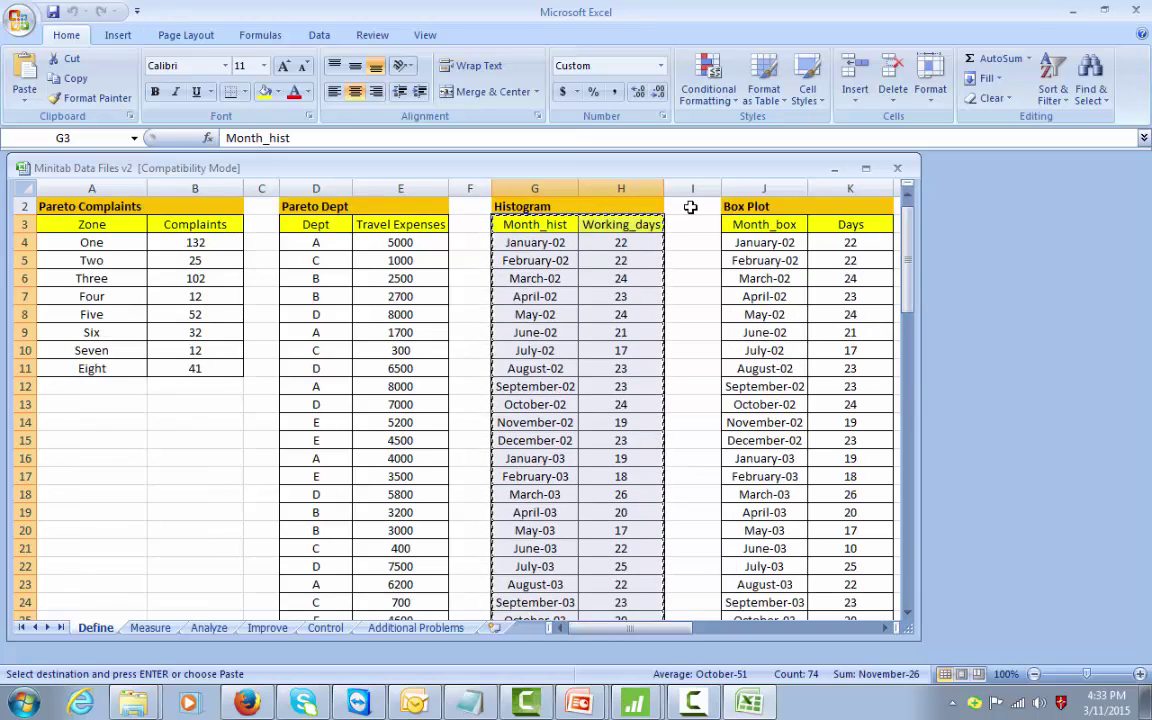
{"action": "key", "text": "alt+Tab"}
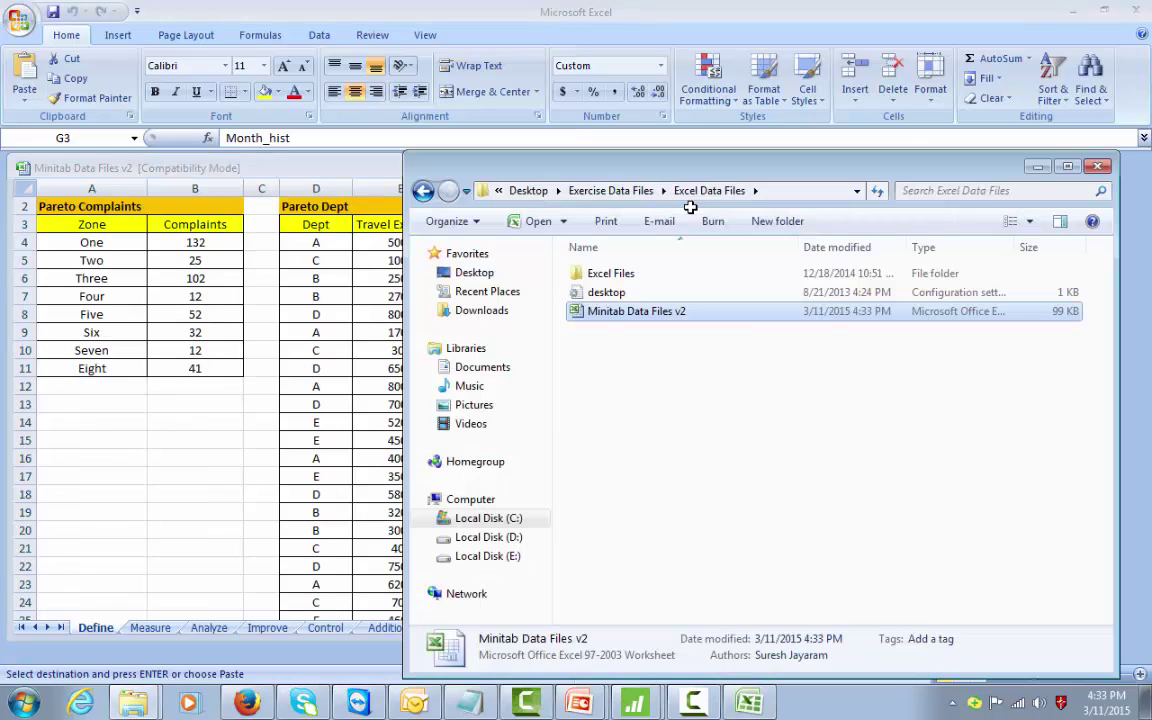
{"action": "key", "text": "alt+Tab"}
{"action": "key", "text": "alt+Tab"}
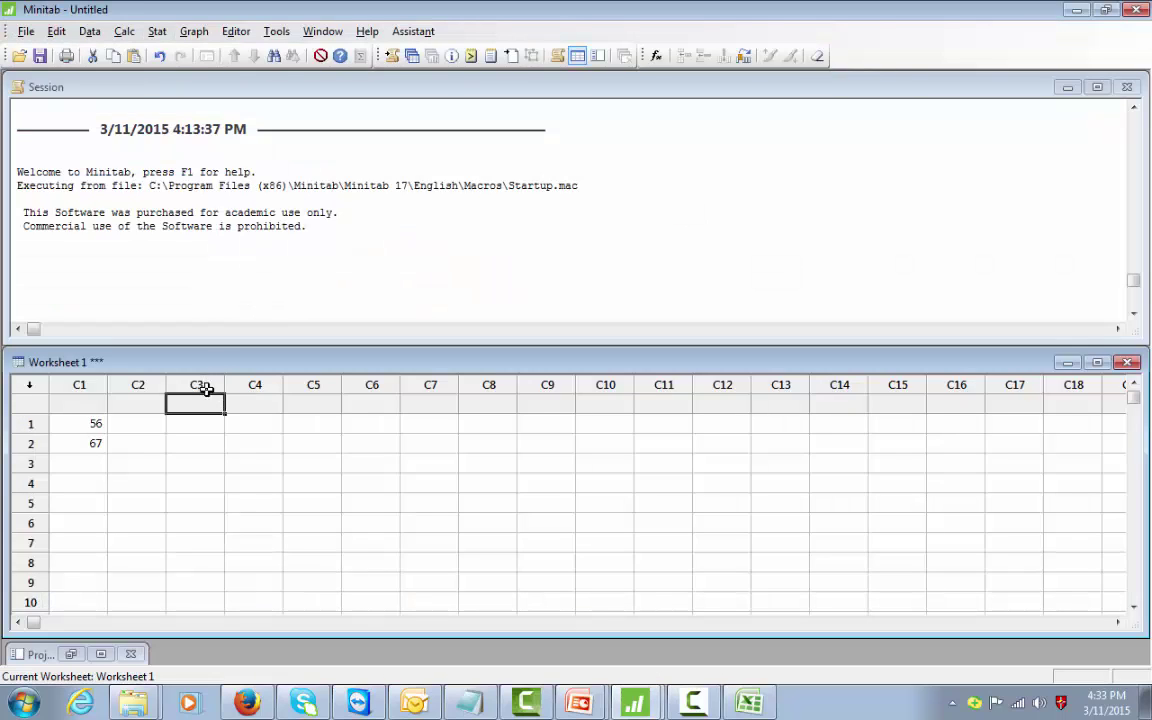
{"action": "key", "text": "ctrl+v"}
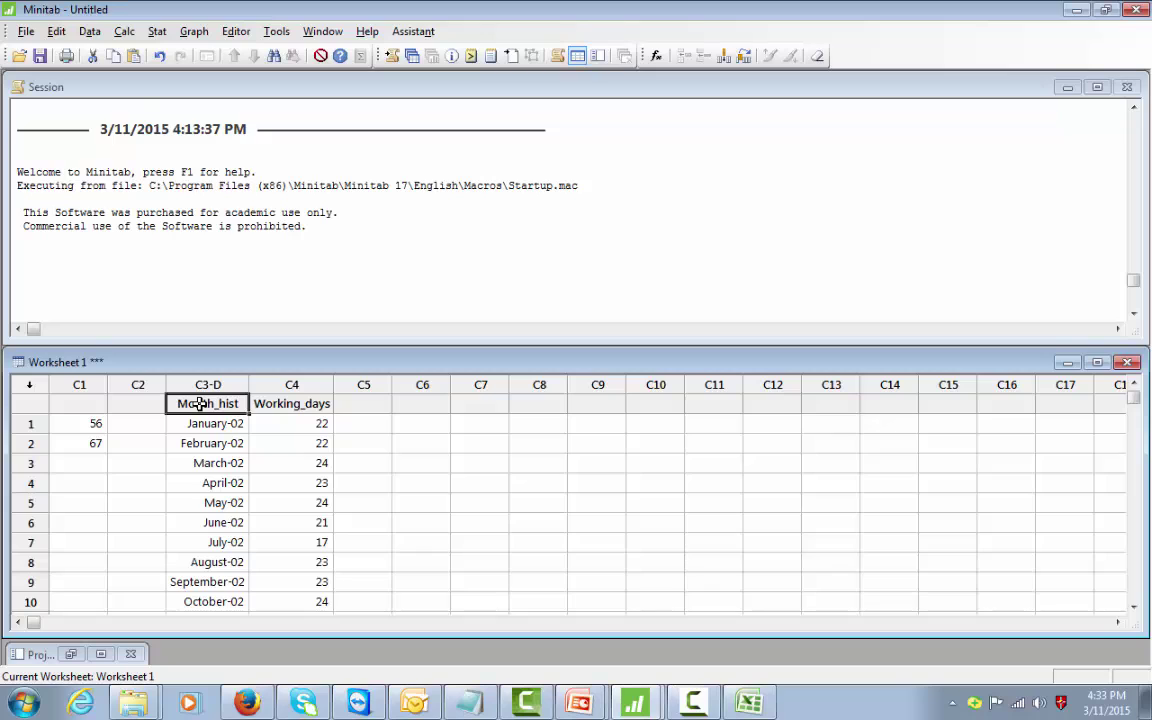
Step: Open Display Descriptive Statistics and enter C4 Working_days as the variable
{"action": "left_click", "coordinate": [157, 31]}
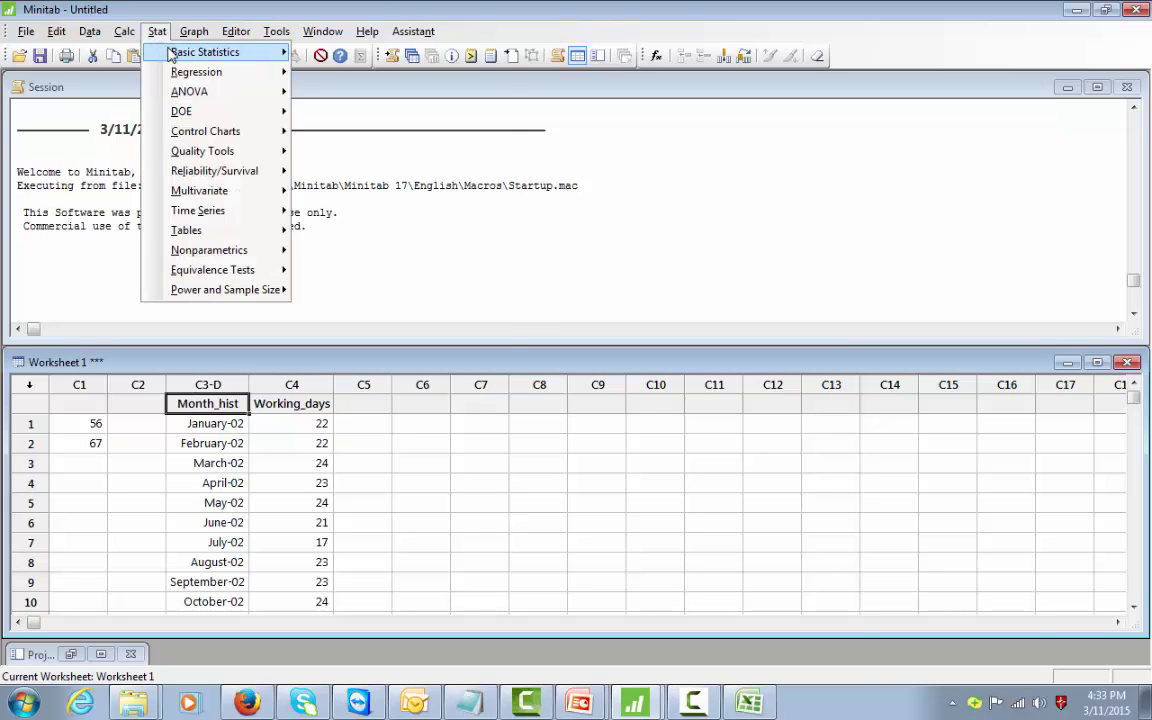
{"action": "mouse_move", "coordinate": [172, 55]}
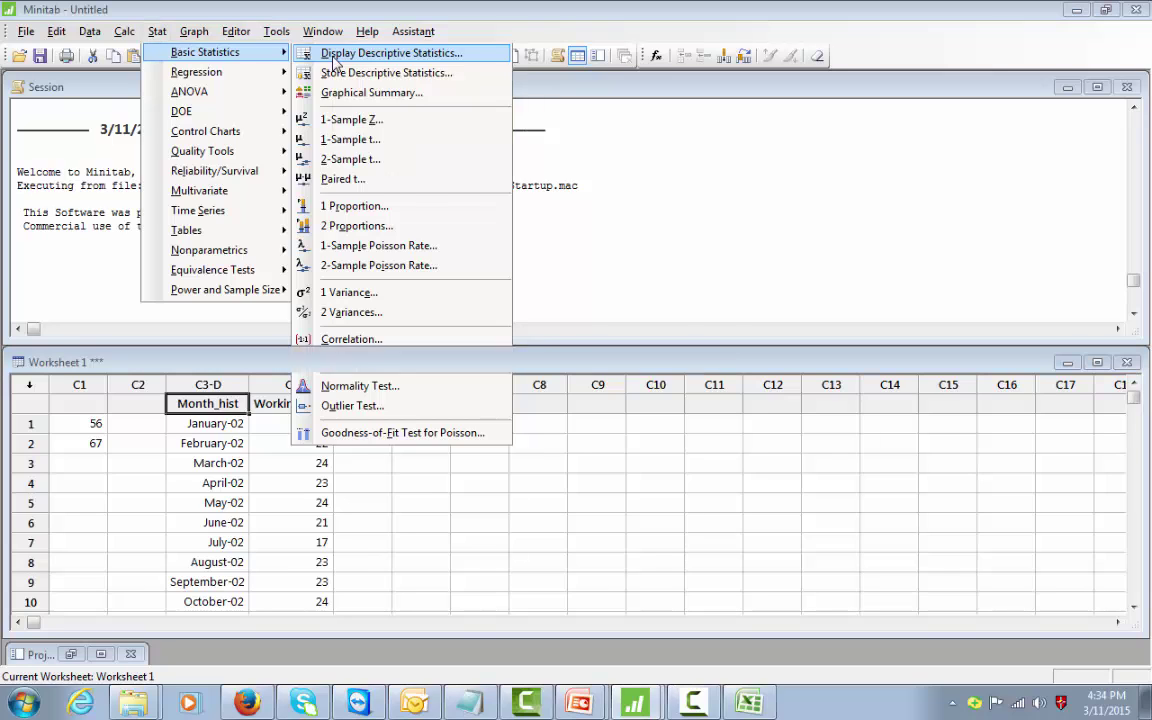
{"action": "left_click", "coordinate": [335, 55]}
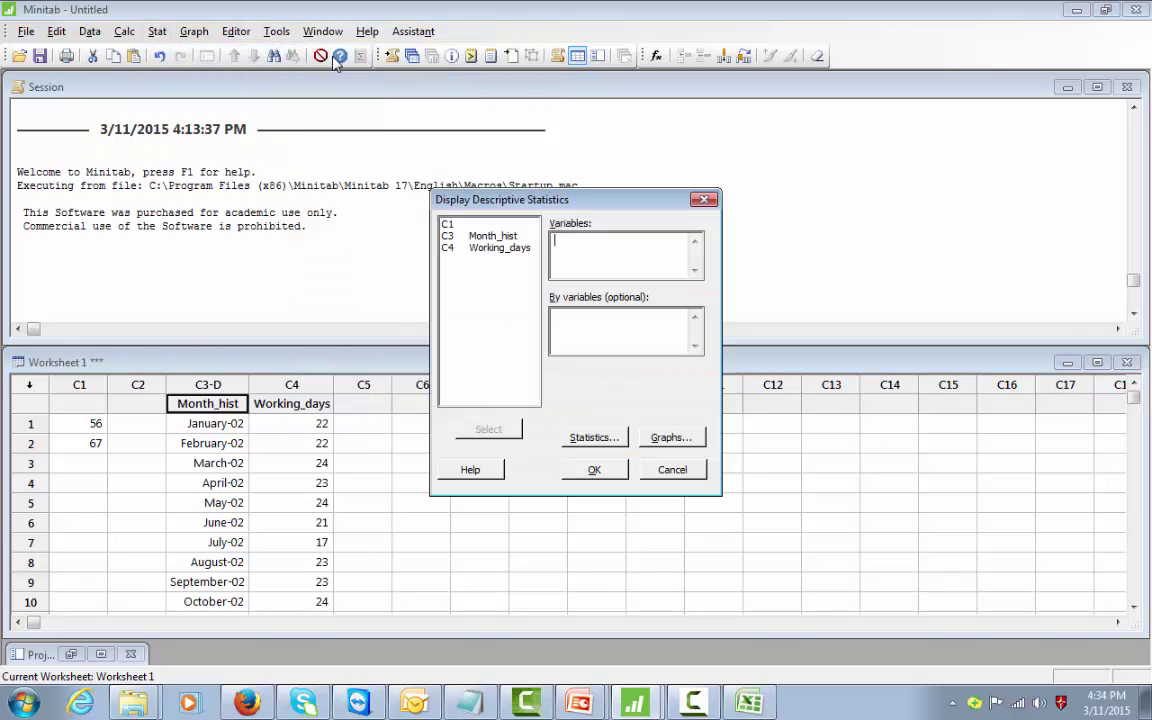
{"action": "left_click", "coordinate": [478, 250]}
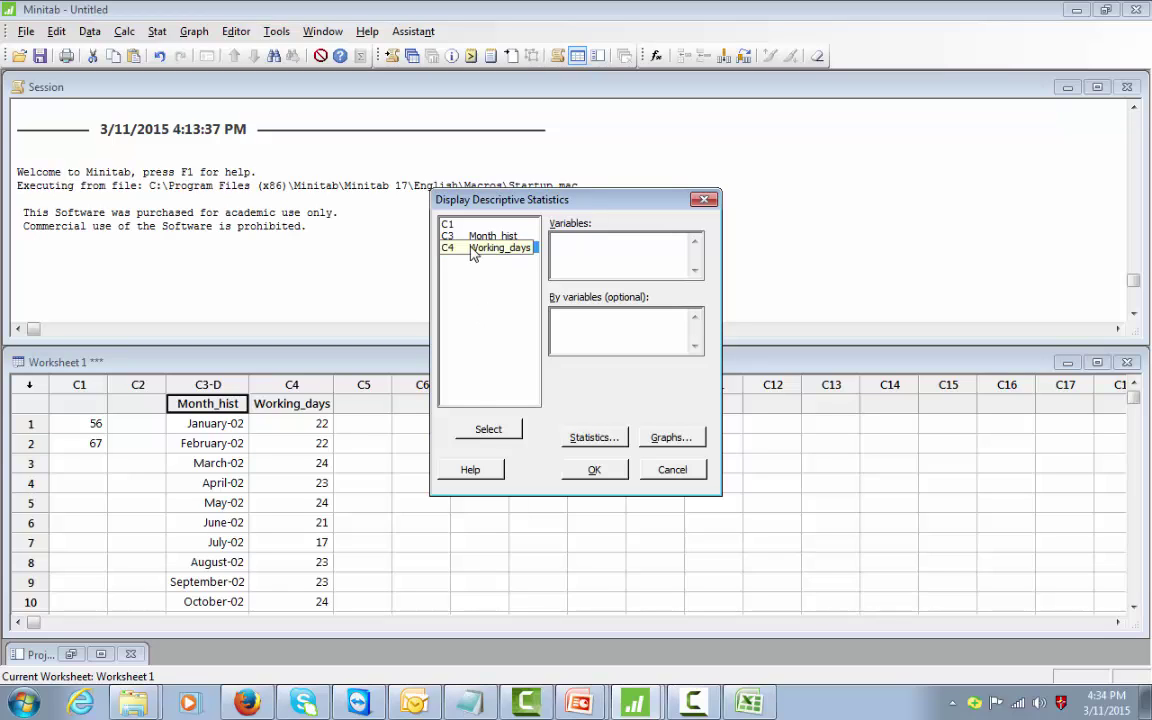
{"action": "left_click", "coordinate": [466, 433]}
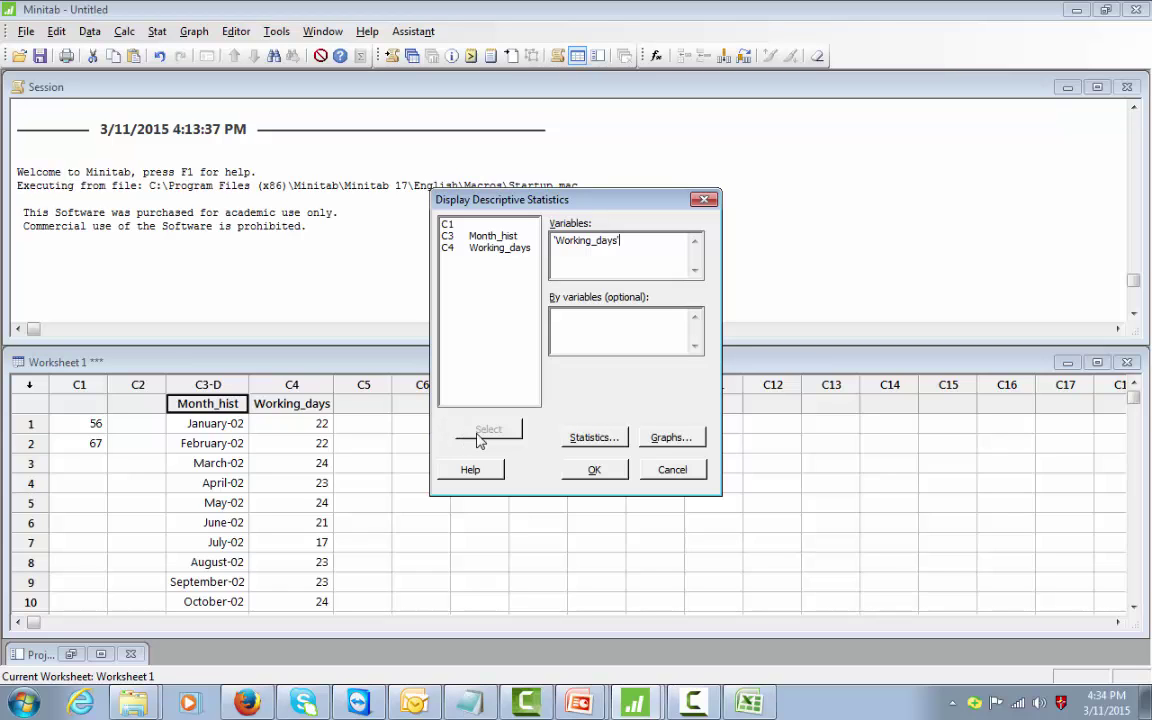
Step: Run the analysis, giving N 36, mean 22.333, StDev 2.586 and median 23 in the Session window
{"action": "left_click", "coordinate": [585, 472]}
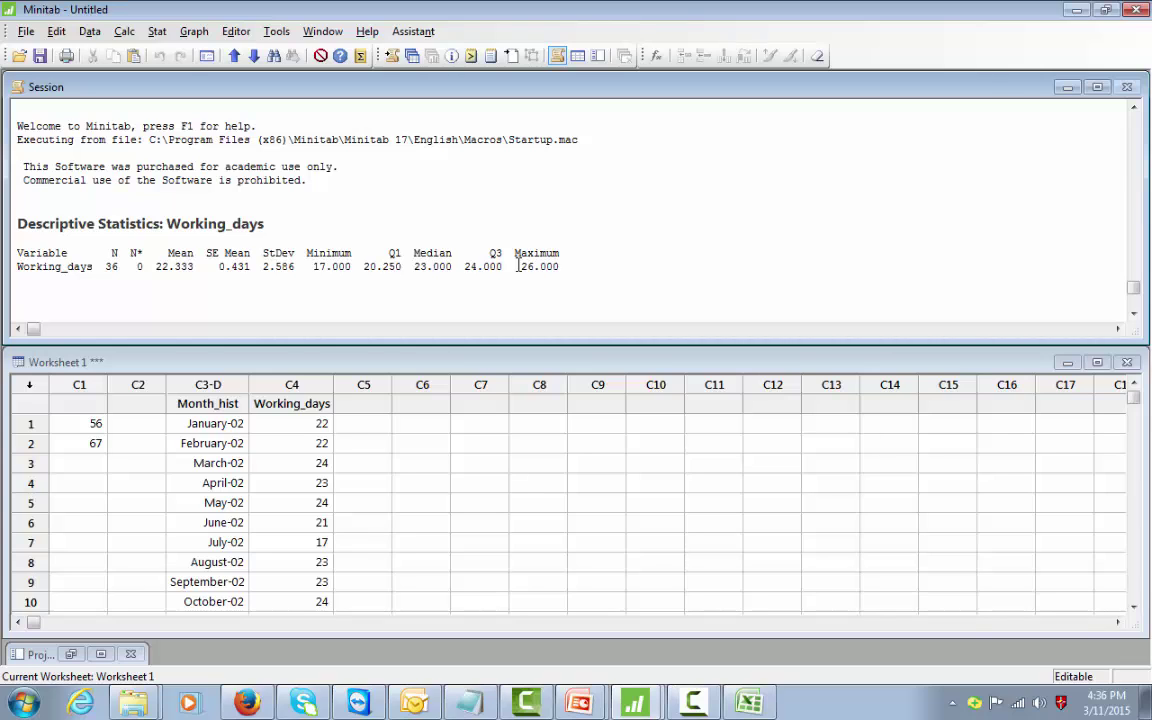
Step: Run Graphical Summary on C4 Working_days, producing the Summary Report with 95% intervals
{"action": "left_click", "coordinate": [189, 38]}
{"action": "mouse_move", "coordinate": [156, 33]}
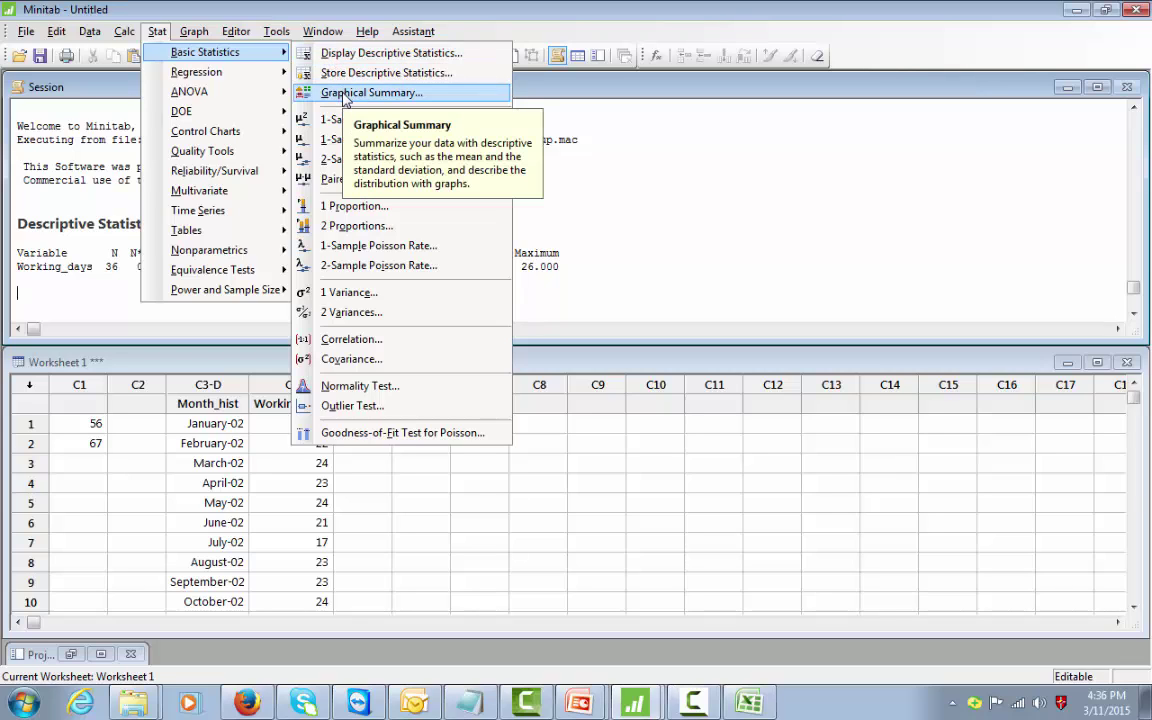
{"action": "left_click", "coordinate": [344, 93]}
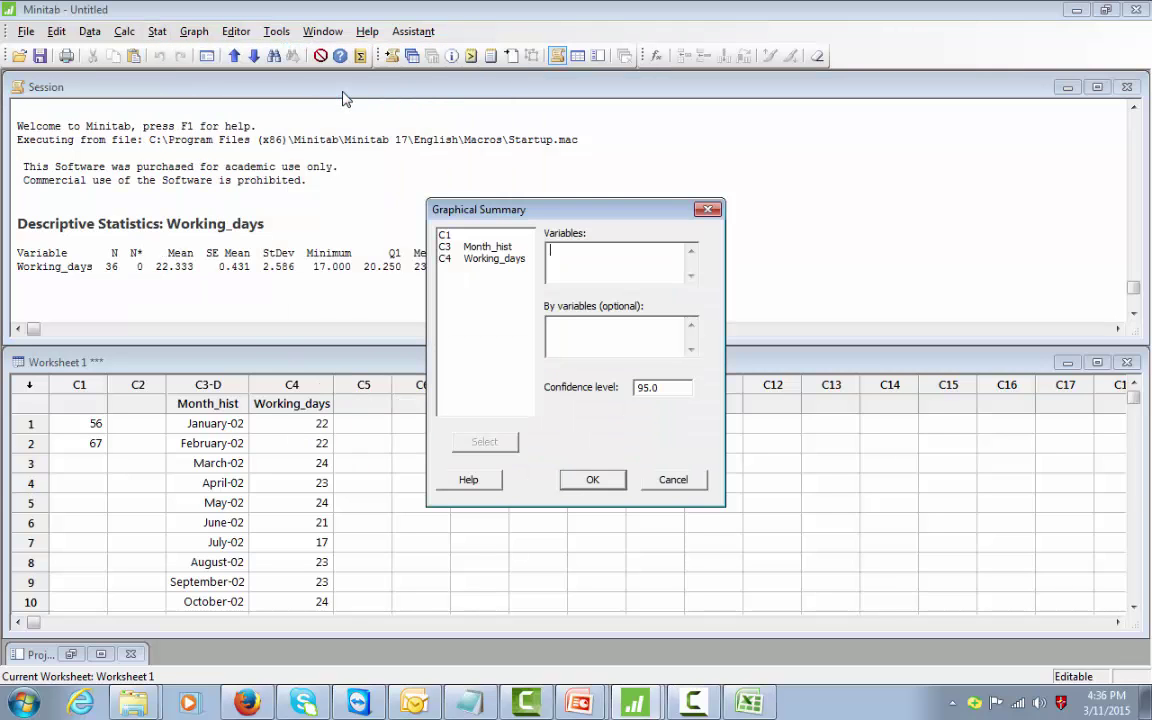
{"action": "left_click", "coordinate": [446, 260]}
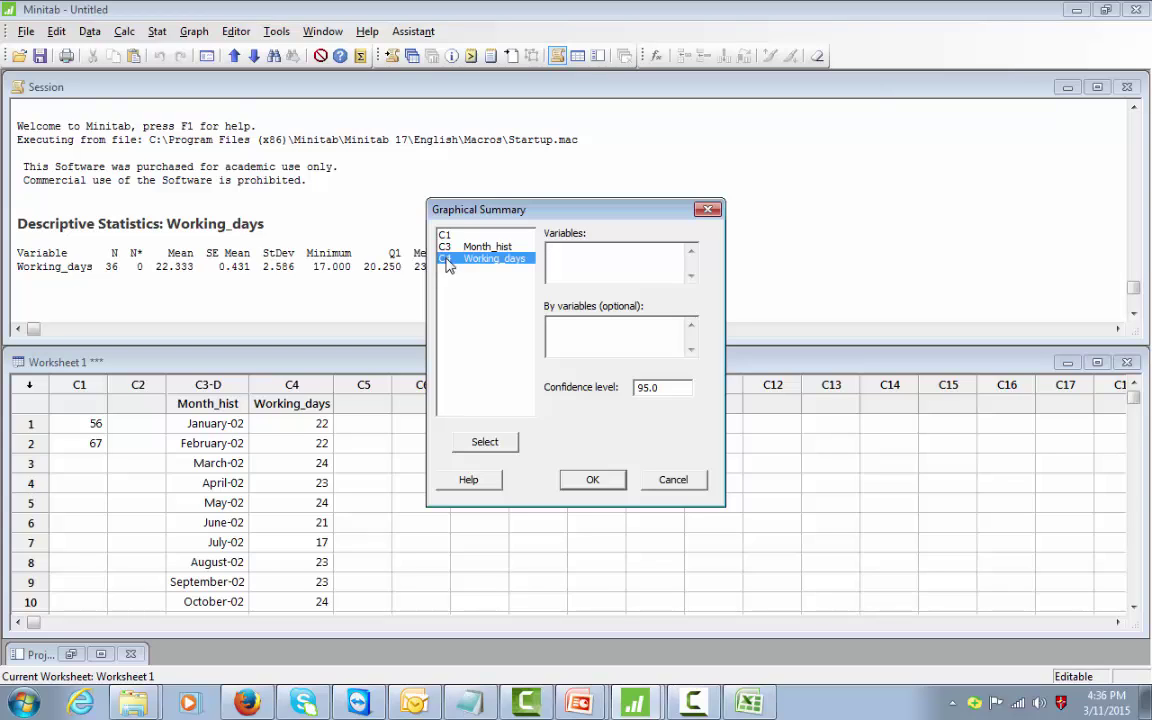
{"action": "left_click", "coordinate": [474, 443]}
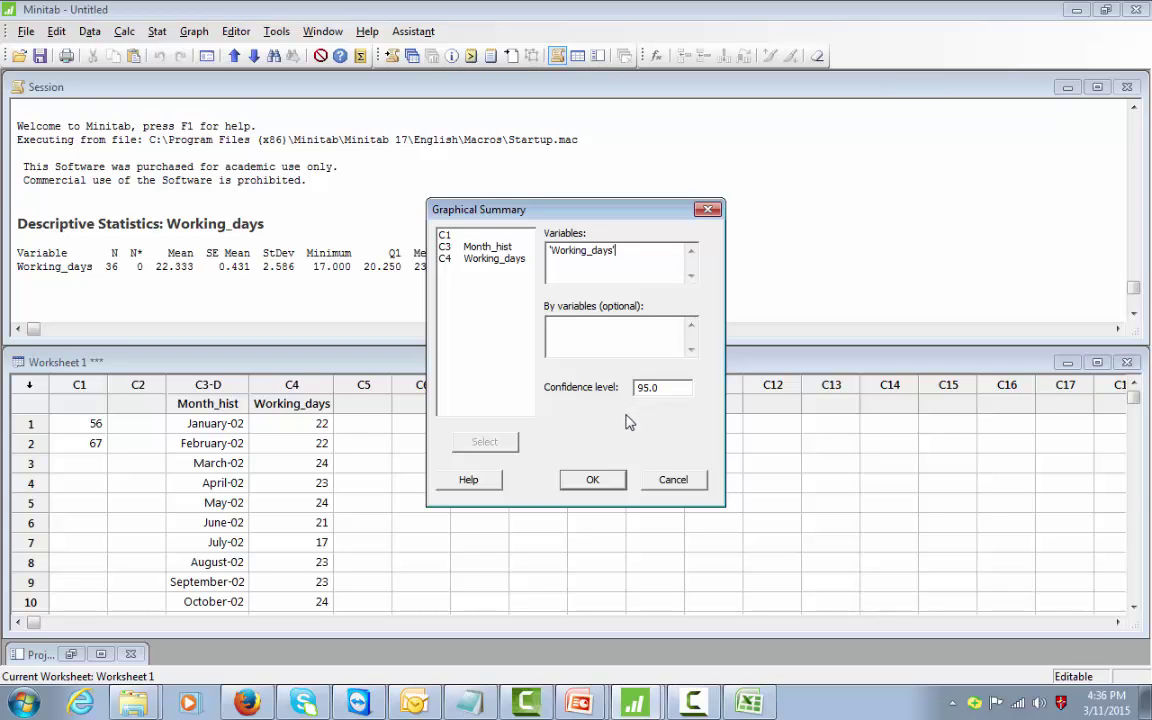
{"action": "left_click", "coordinate": [600, 481]}
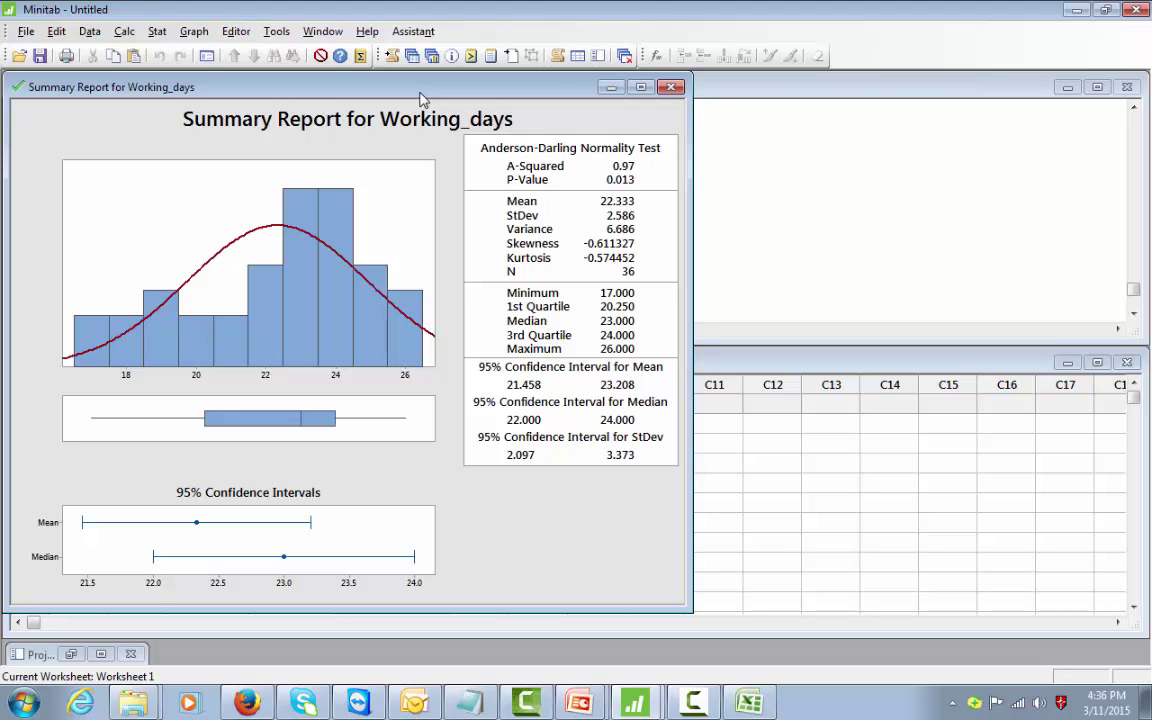
Step: Drag the Working_days Summary Report right to reveal the Session output and worksheet
{"action": "left_click_drag", "start_coordinate": [421, 99], "coordinate": [553, 98]}
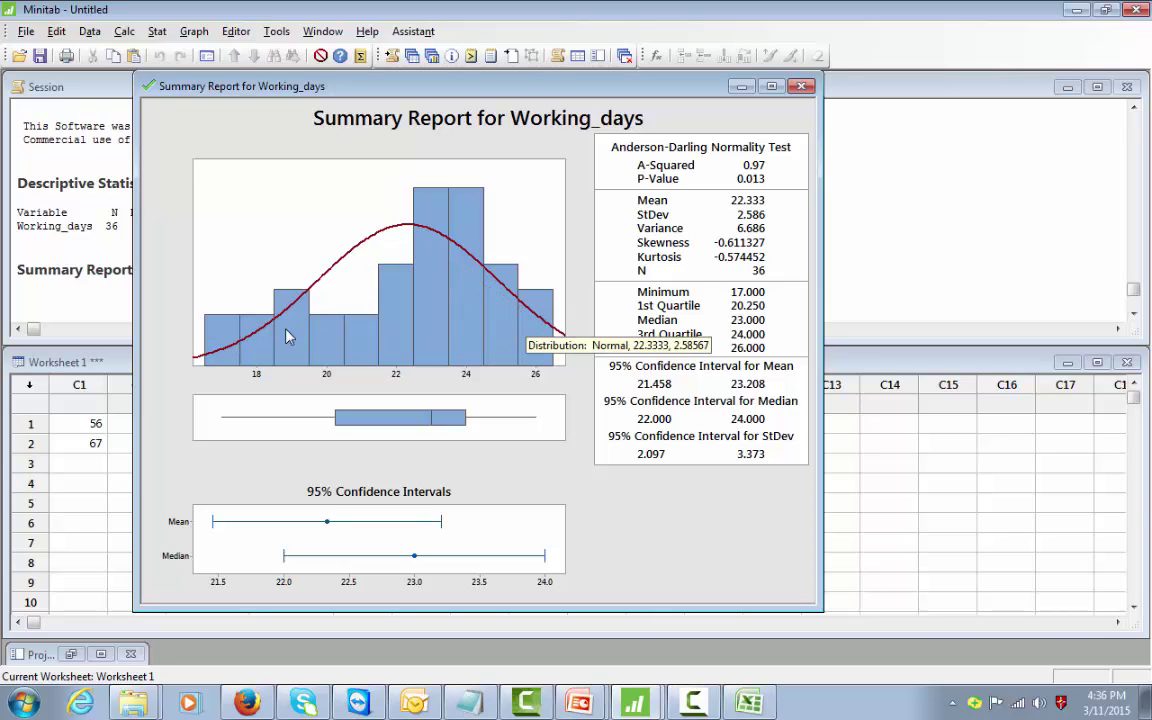
{"action": "mouse_move", "coordinate": [248, 328]}
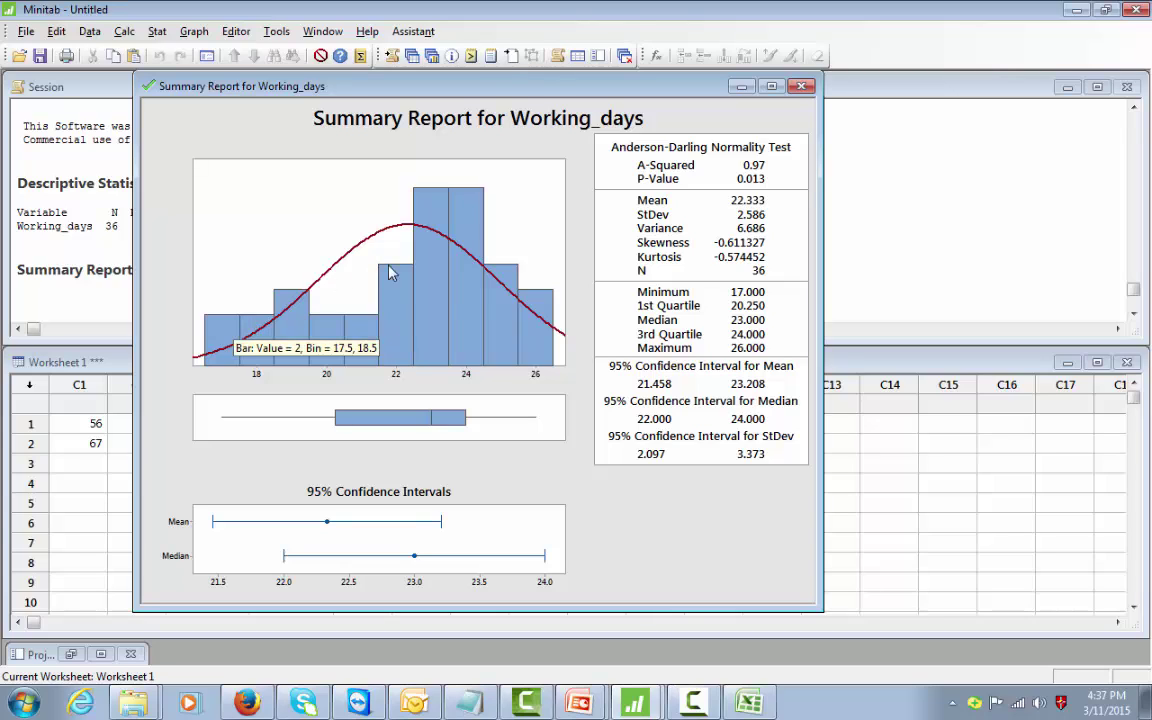
{"action": "mouse_move", "coordinate": [391, 270]}
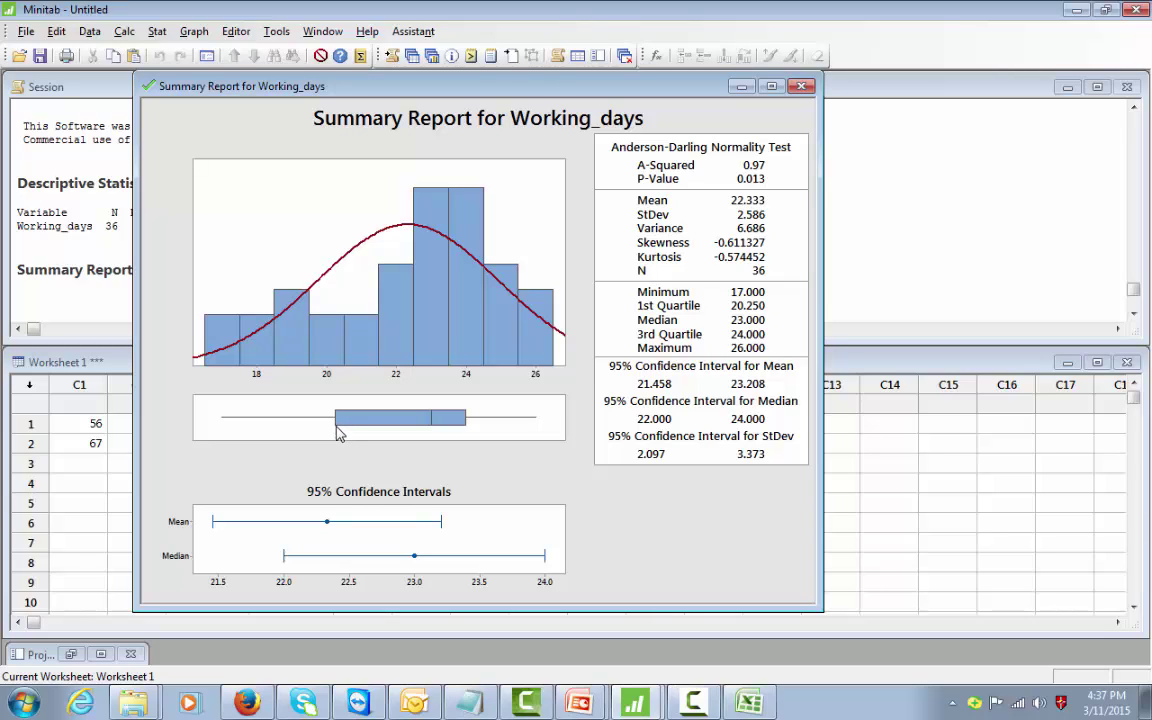
Step: Close the Working_days Summary Report graph, declining to save it
{"action": "mouse_move", "coordinate": [338, 432]}
{"action": "mouse_move", "coordinate": [443, 527]}
{"action": "mouse_move", "coordinate": [284, 557]}
{"action": "left_click", "coordinate": [801, 87]}
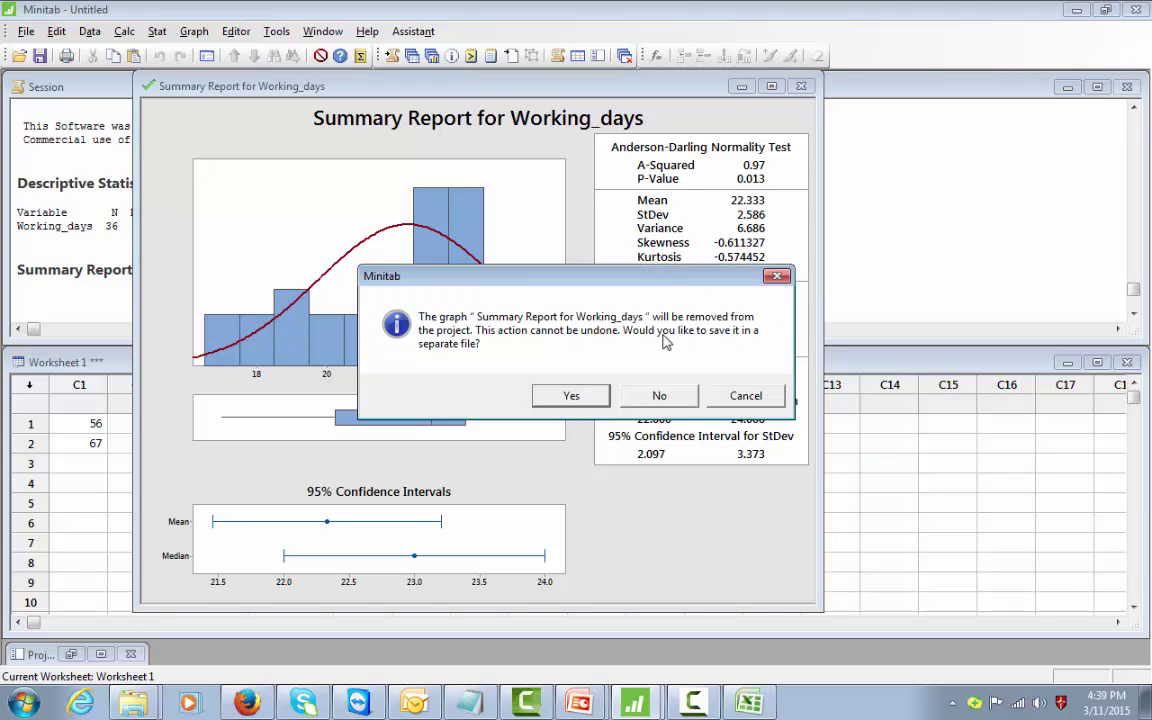
{"action": "left_click", "coordinate": [659, 395]}
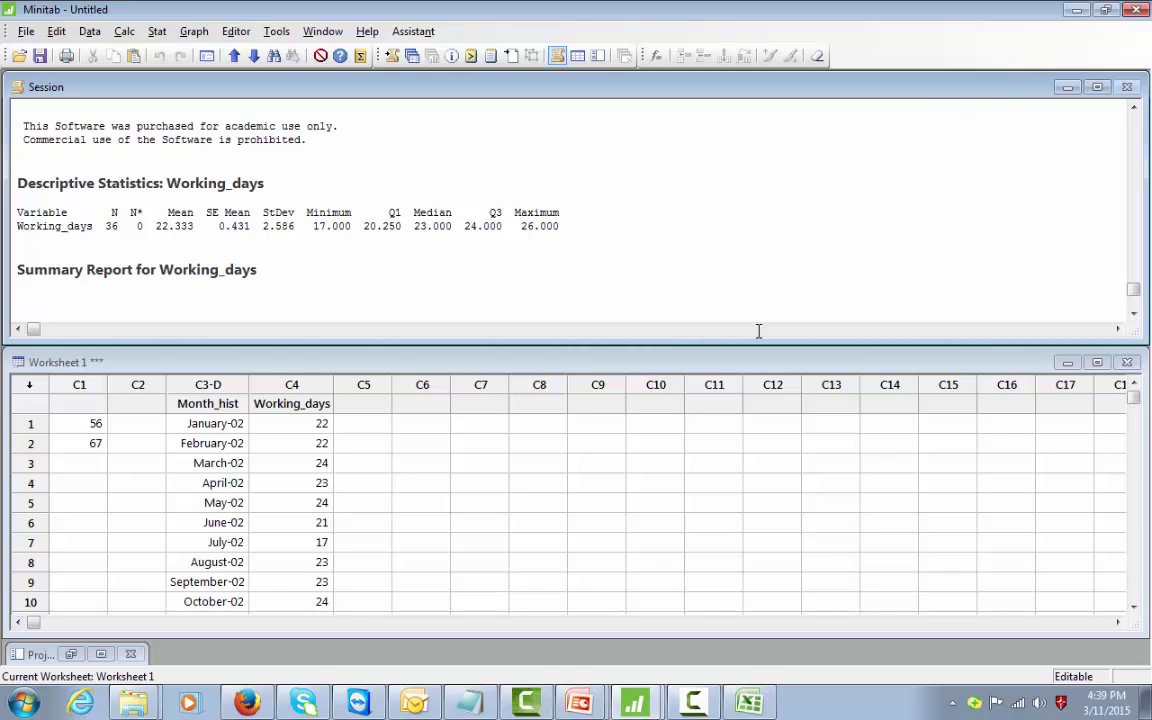
{"action": "mouse_move", "coordinate": [577, 682]}
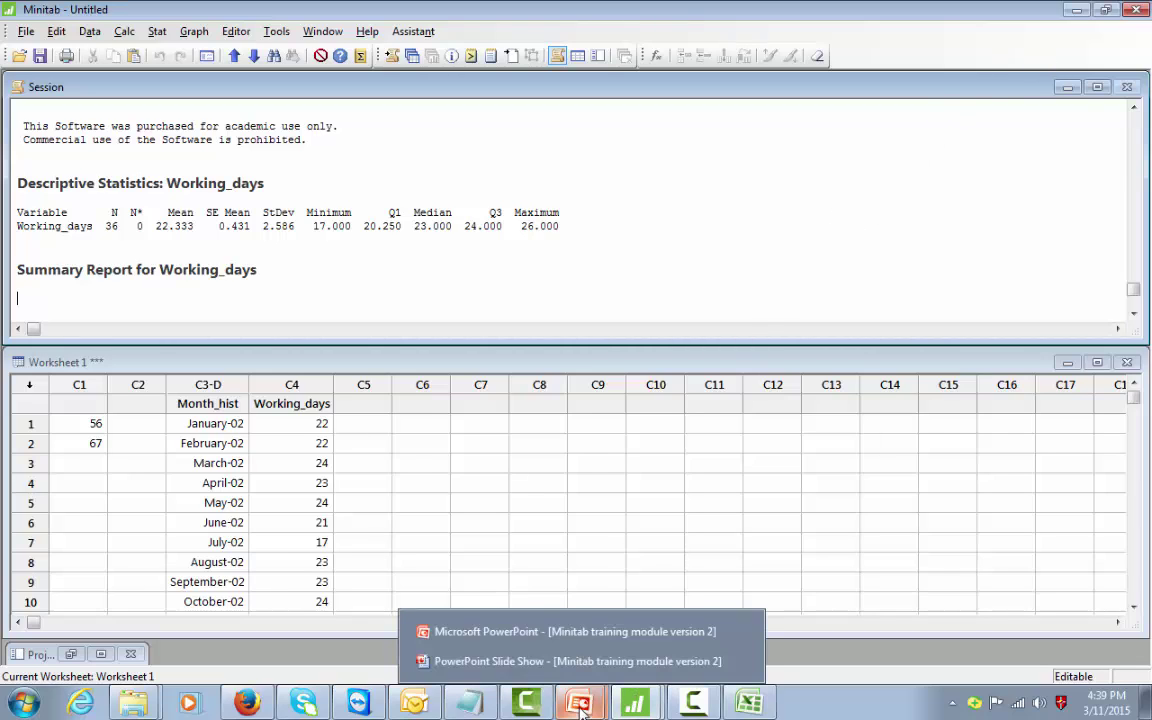
Step: Resume the PowerPoint slide show and advance to the Handle Time session statistics slide
{"action": "left_click", "coordinate": [578, 641]}
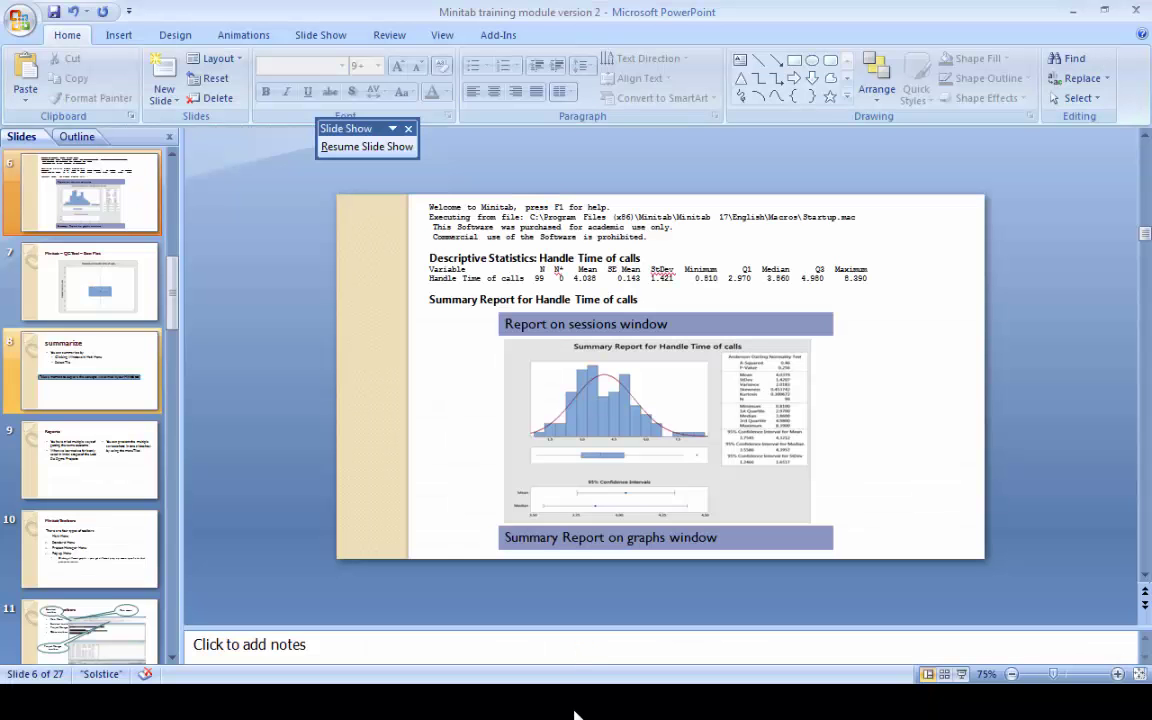
{"action": "key", "text": "alt+Tab"}
{"action": "key", "text": "alt+Tab"}
{"action": "key", "text": "alt+Tab"}
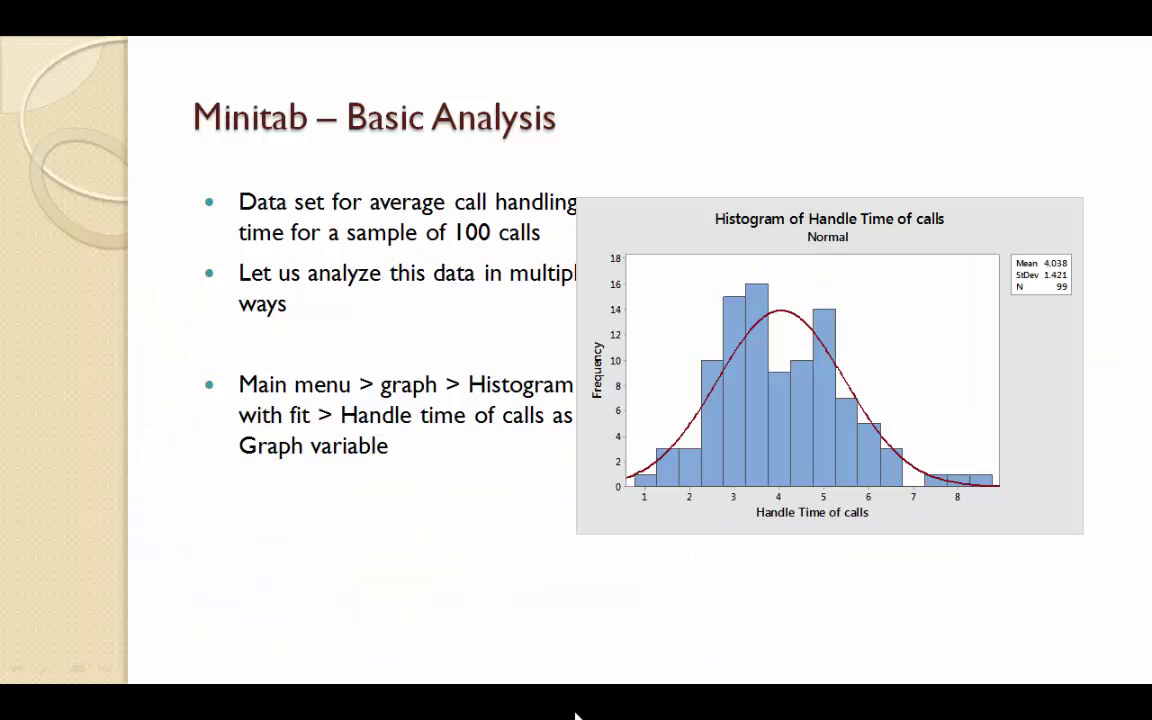
{"action": "left_click", "coordinate": [576, 714]}
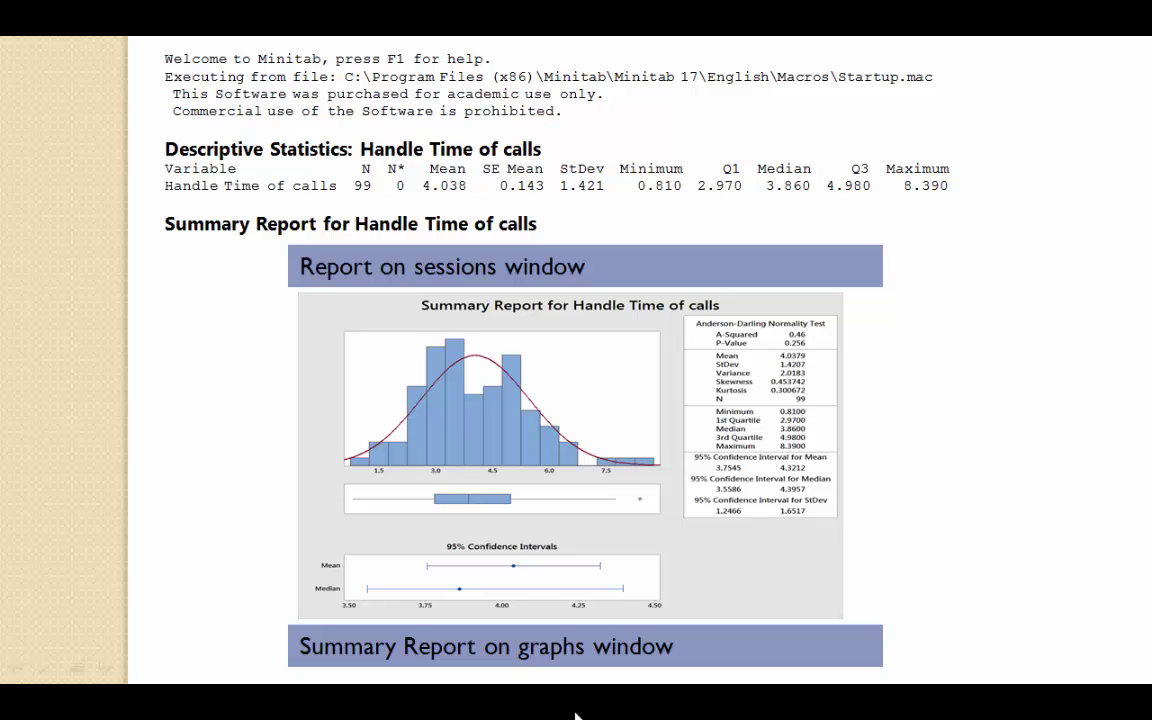